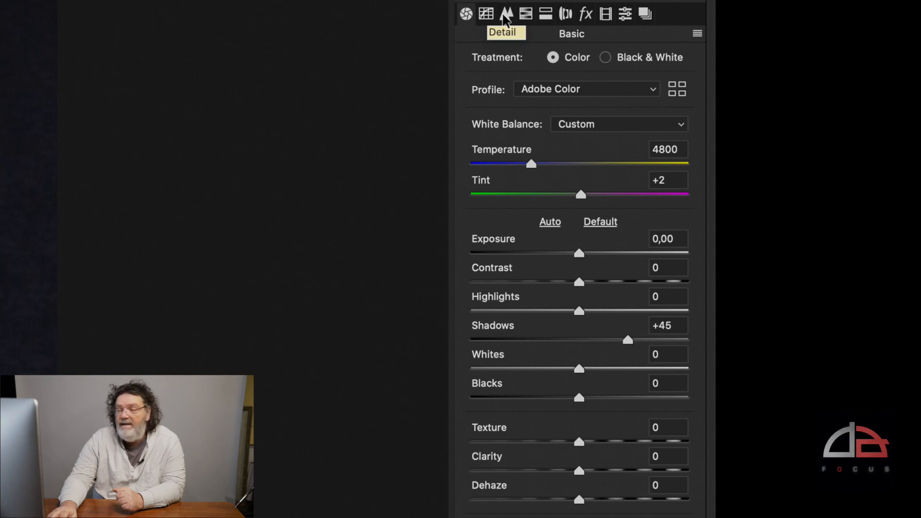
- Open the Detail settings and, with the face enlarged, raise the Sharpening Amount to 150
{"action": "left_click", "coordinate": [505, 14]}
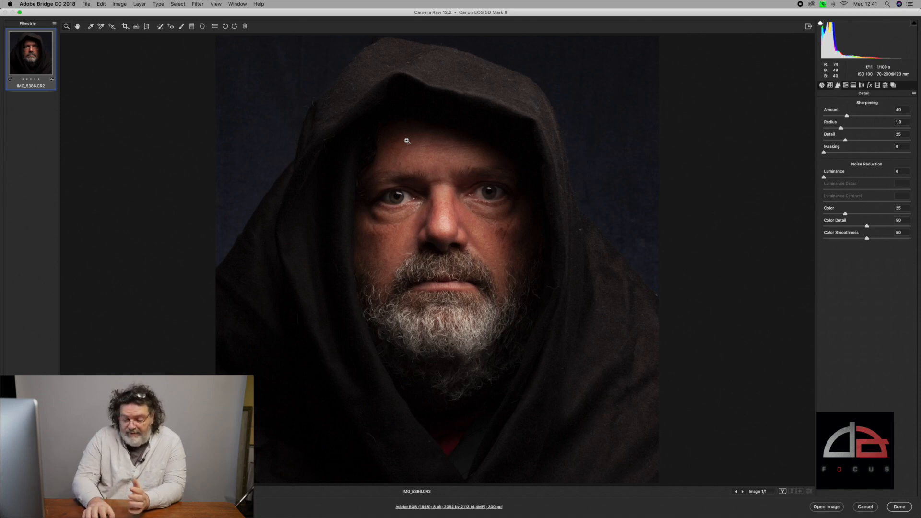
{"action": "key", "text": "super+plus"}
{"action": "key", "text": "super+plus"}
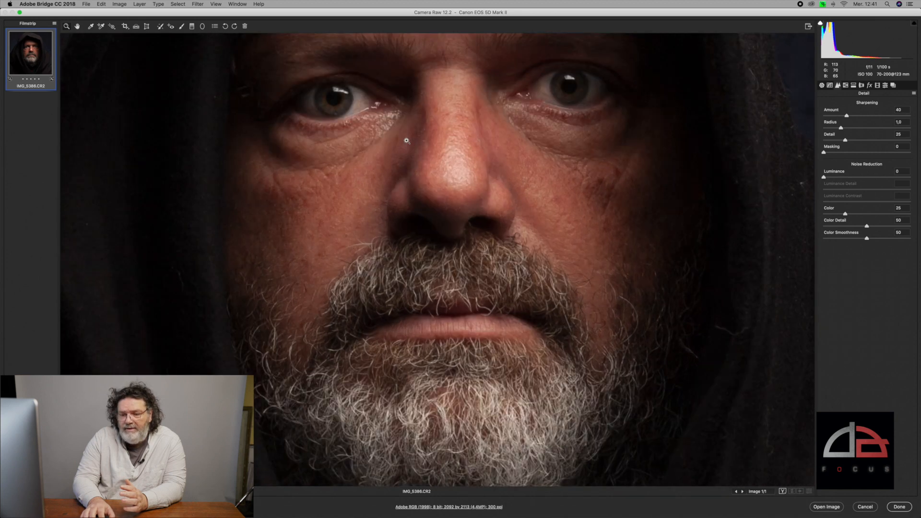
{"action": "key", "text": "super+plus"}
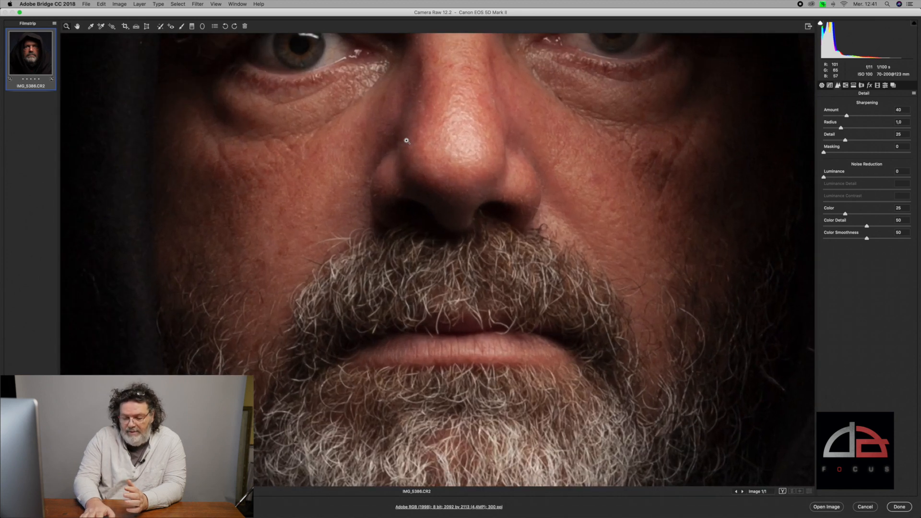
{"action": "key", "text": "super+minus"}
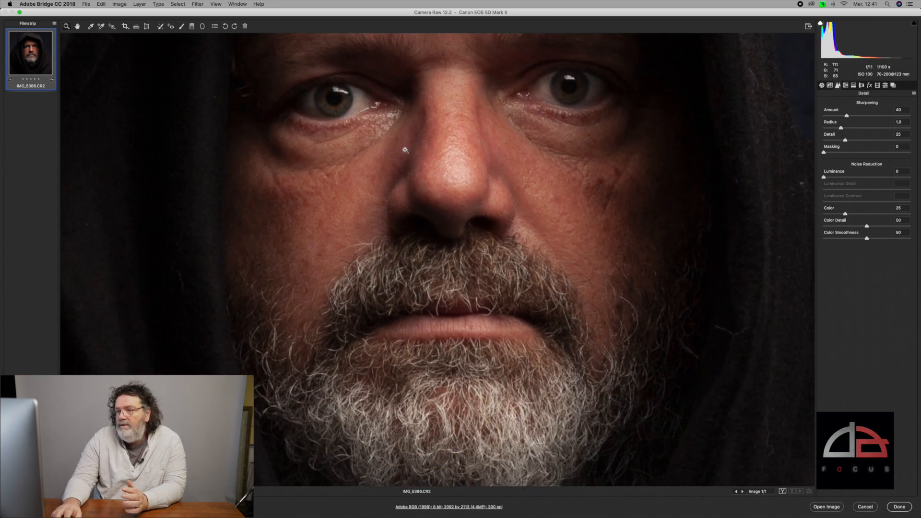
{"action": "scroll", "coordinate": [408, 144], "scroll_direction": "up", "scroll_amount": 3}
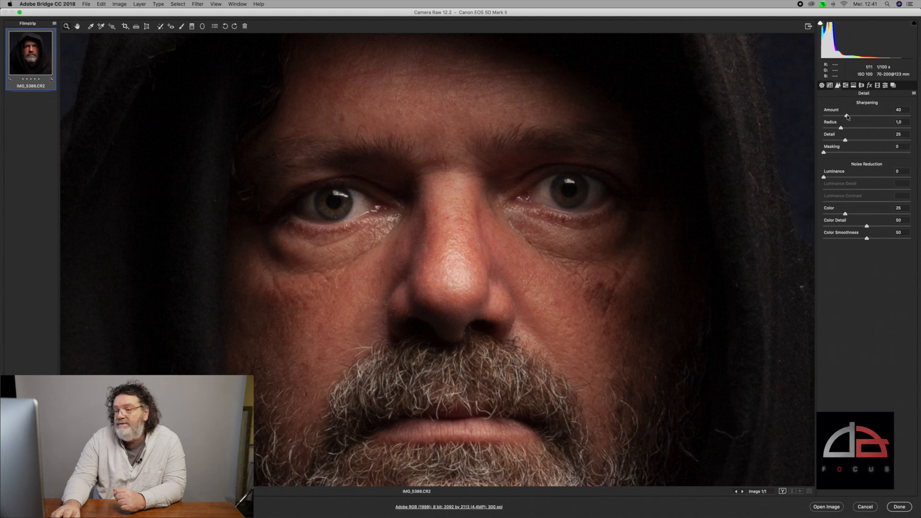
{"action": "left_click_drag", "start_coordinate": [847, 116], "coordinate": [914, 122]}
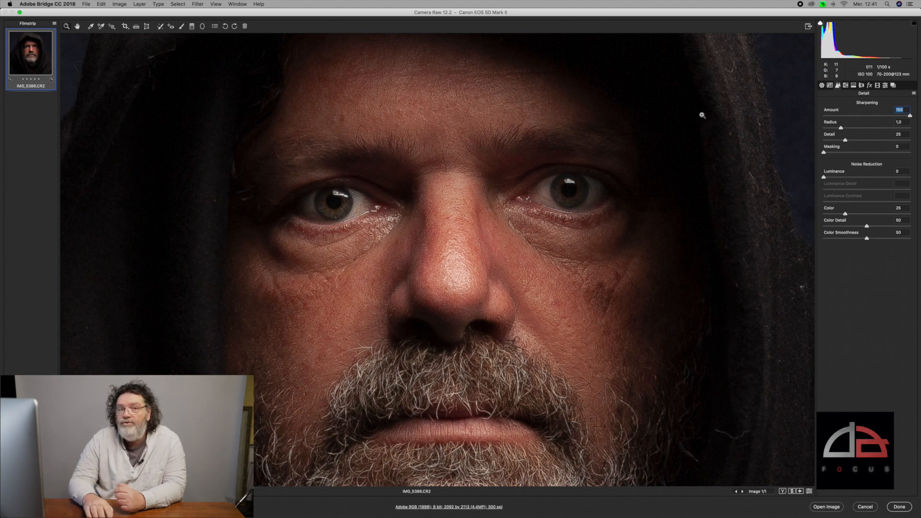
- Examine the sharpened skin texture and both eyes up close, finishing with the whole portrait in view
{"action": "key", "text": "super+equal"}
{"action": "key", "text": "super+equal"}
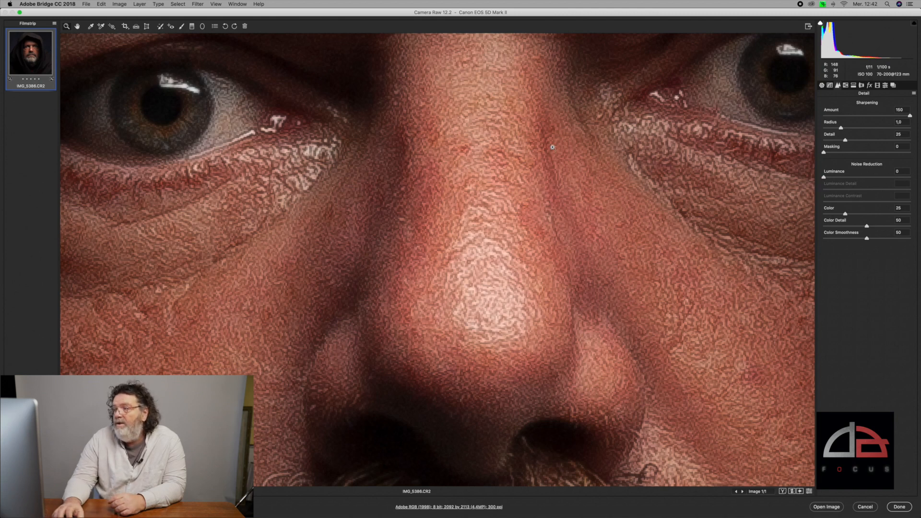
{"action": "scroll", "coordinate": [553, 148], "scroll_direction": "up", "scroll_amount": 3}
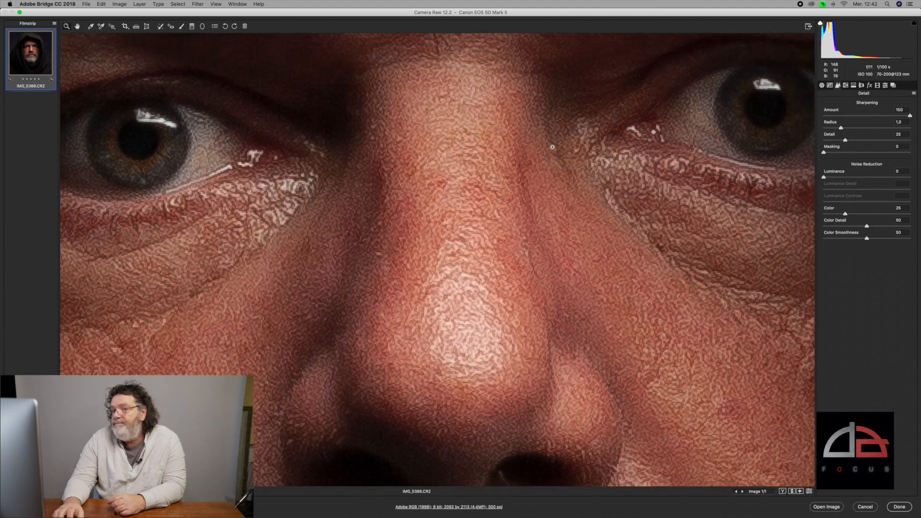
{"action": "scroll", "coordinate": [553, 147], "scroll_direction": "up", "scroll_amount": 5}
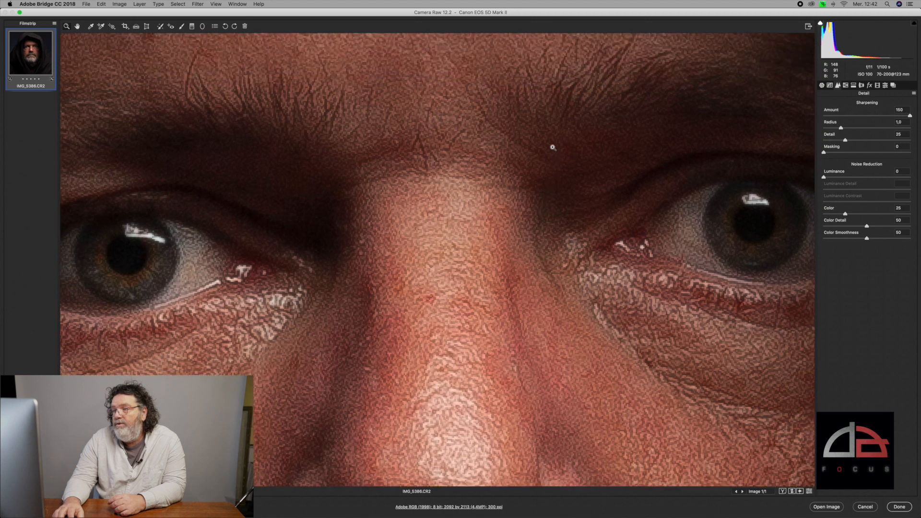
{"action": "scroll", "coordinate": [553, 147], "scroll_direction": "up", "scroll_amount": 2}
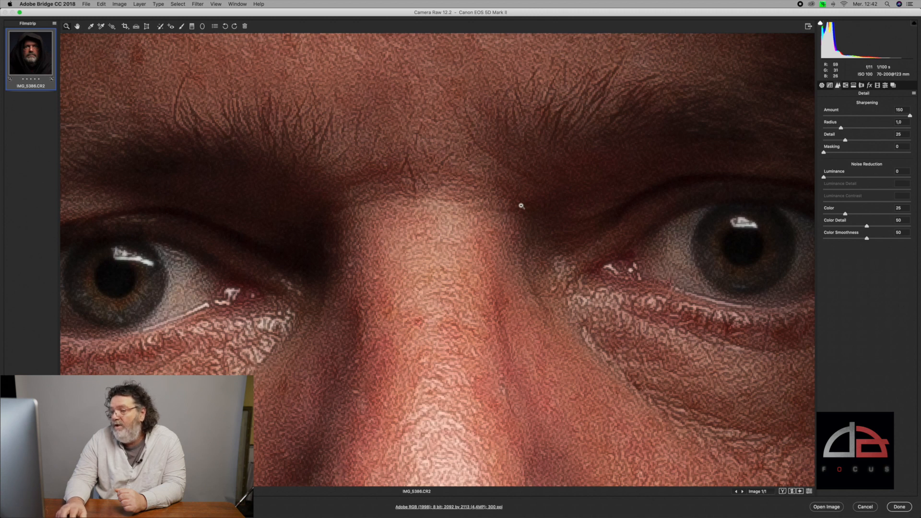
{"action": "scroll", "coordinate": [661, 250], "scroll_direction": "right", "scroll_amount": 2}
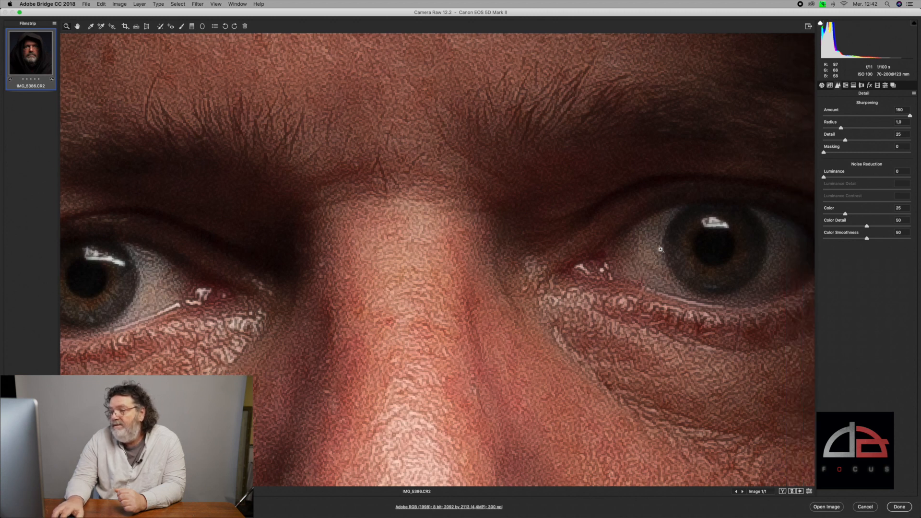
{"action": "scroll", "coordinate": [660, 250], "scroll_direction": "right", "scroll_amount": 4}
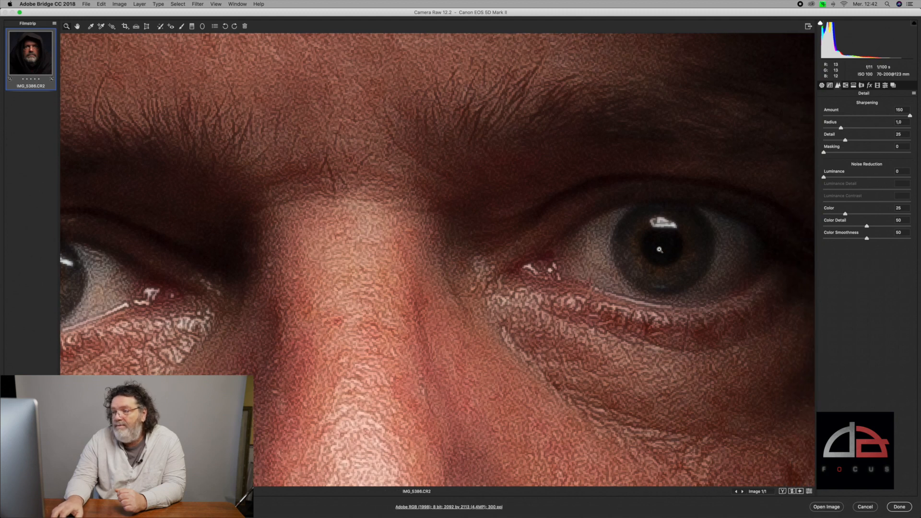
{"action": "scroll", "coordinate": [661, 250], "scroll_direction": "left", "scroll_amount": 20}
{"action": "scroll", "coordinate": [658, 249], "scroll_direction": "right", "scroll_amount": 8}
{"action": "scroll", "coordinate": [659, 249], "scroll_direction": "down", "scroll_amount": 2}
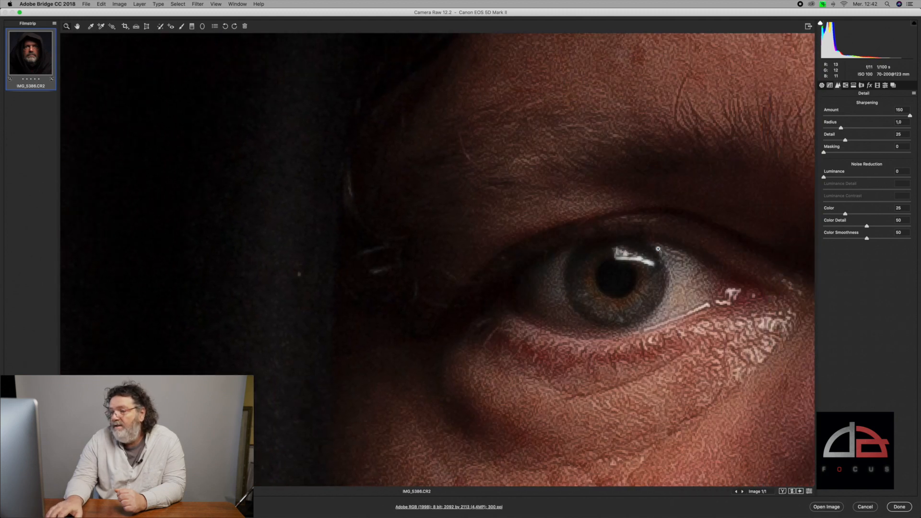
{"action": "scroll", "coordinate": [659, 249], "scroll_direction": "down", "scroll_amount": 1}
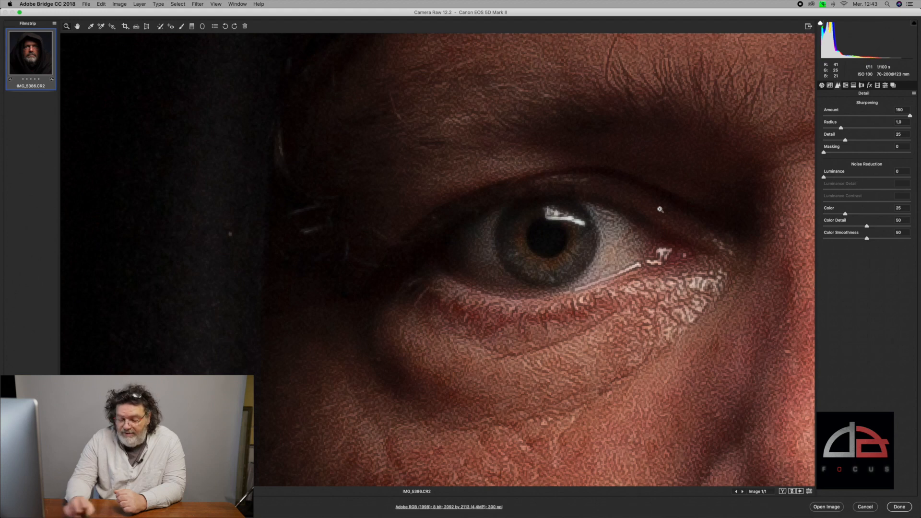
{"action": "key", "text": "shift"}
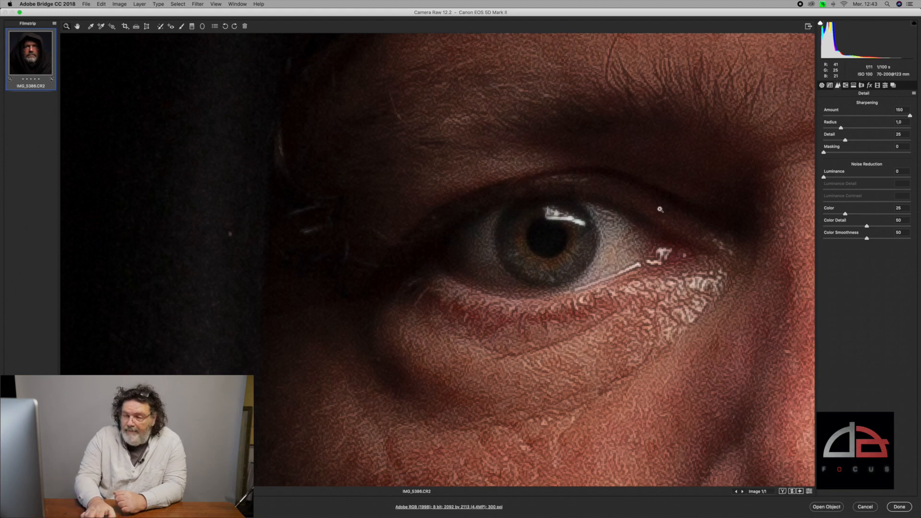
{"action": "key", "text": "super+minus"}
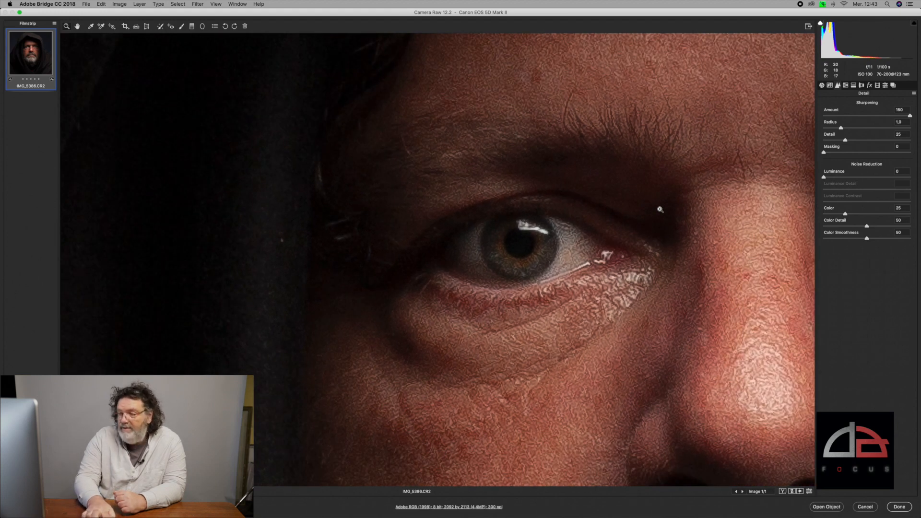
{"action": "key", "text": "super+0"}
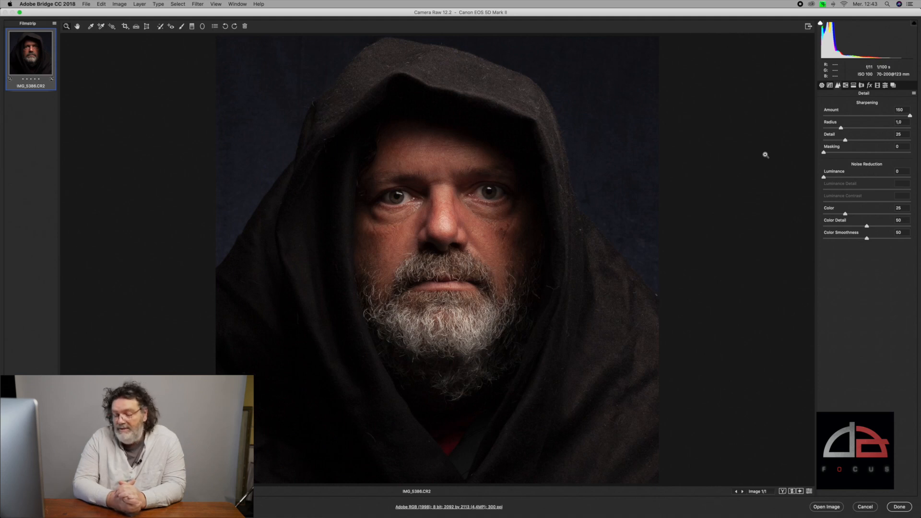
- Enlarge the eyes and nose and set the Sharpening Radius to 3,0 to try the strongest setting
{"action": "key", "text": "super+plus"}
{"action": "key", "text": "super+plus"}
{"action": "key", "text": "super+plus"}
{"action": "key", "text": "super+plus"}
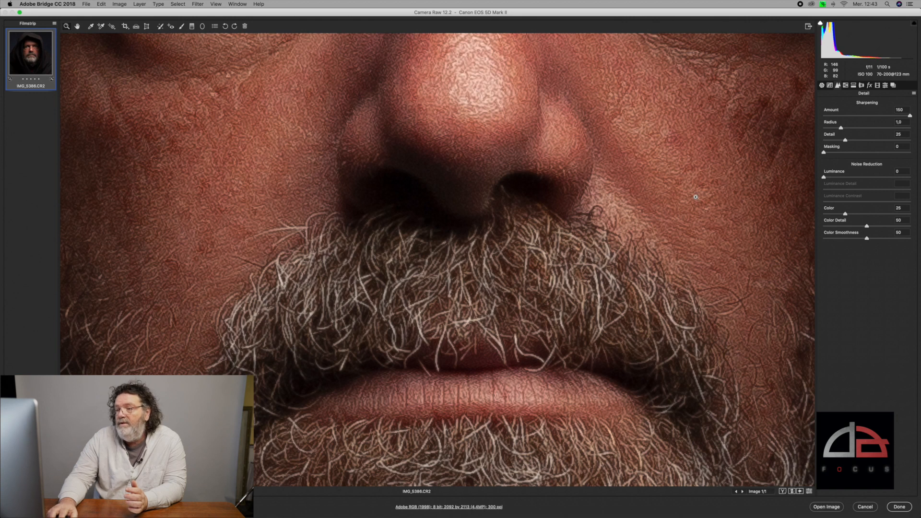
{"action": "scroll", "coordinate": [696, 197], "scroll_direction": "up", "scroll_amount": 5}
{"action": "scroll", "coordinate": [695, 197], "scroll_direction": "up", "scroll_amount": 5}
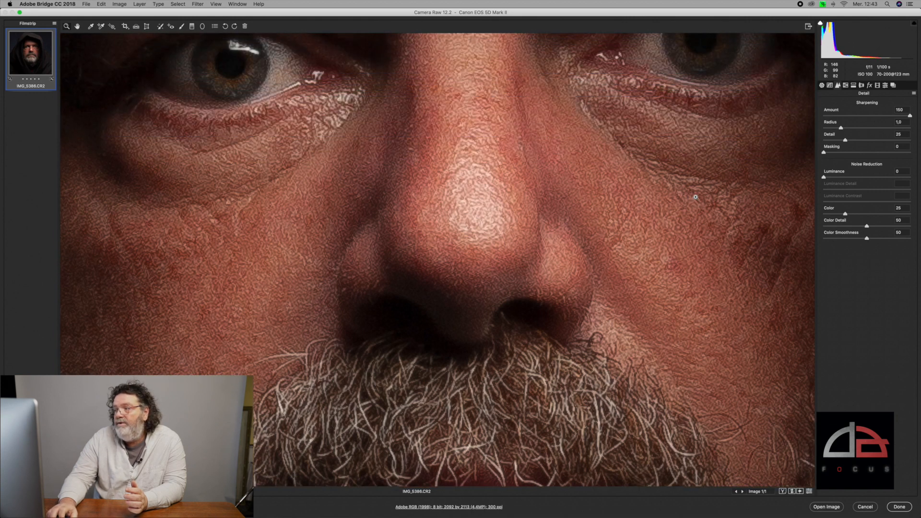
{"action": "scroll", "coordinate": [695, 196], "scroll_direction": "up", "scroll_amount": 2}
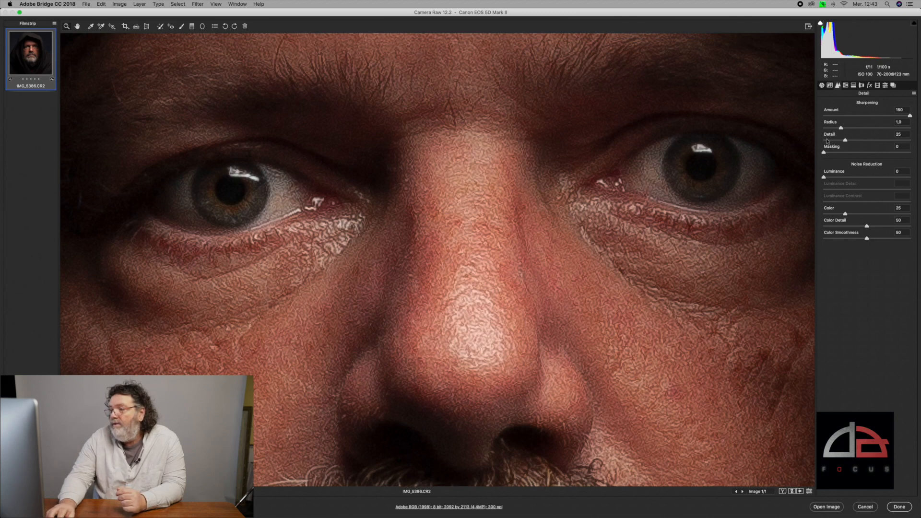
{"action": "left_click_drag", "start_coordinate": [842, 129], "coordinate": [912, 137]}
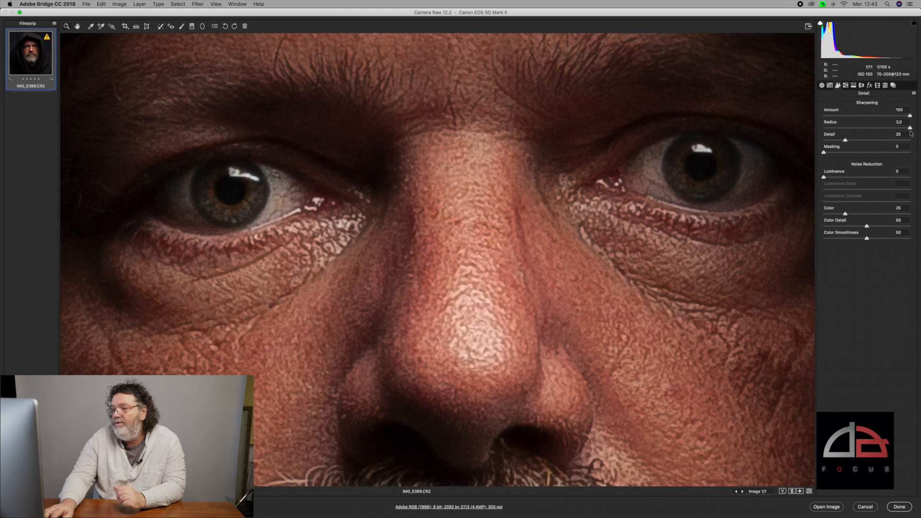
- Lower the Sharpening Radius to 0,5 and inspect the skin around the nose and eye more closely
{"action": "left_click_drag", "start_coordinate": [908, 131], "coordinate": [826, 130]}
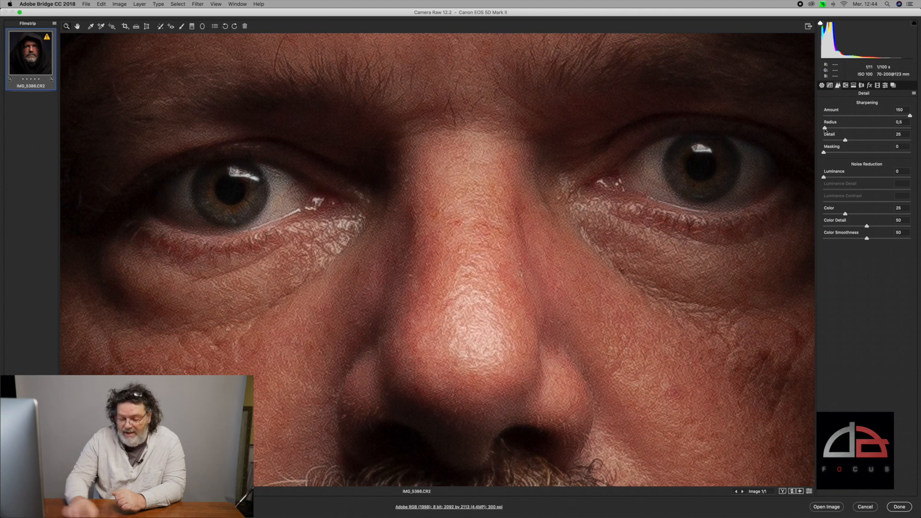
{"action": "key", "text": "super+plus"}
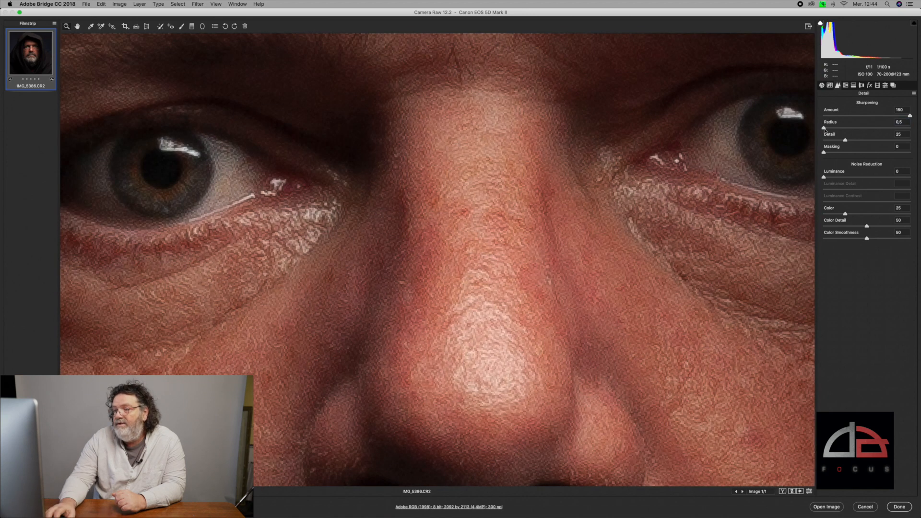
{"action": "scroll", "coordinate": [506, 134], "scroll_direction": "right", "scroll_amount": 5}
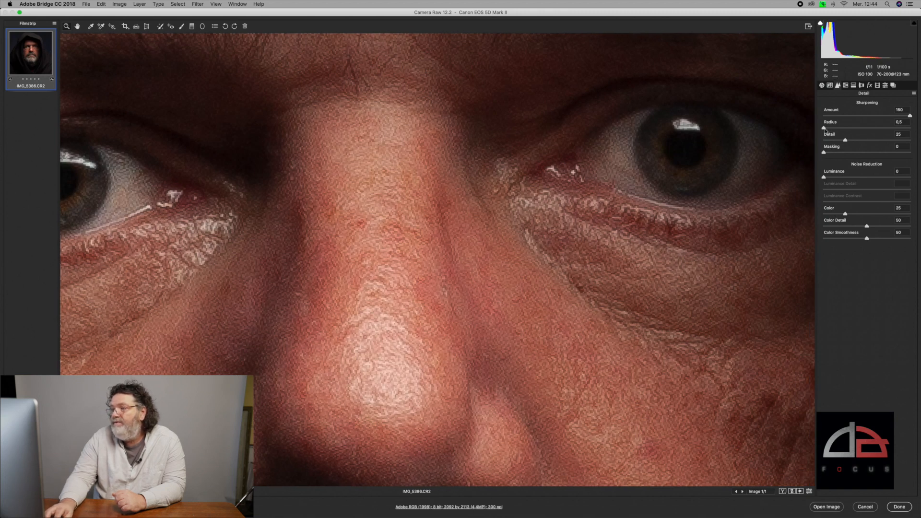
- Try a Sharpening Radius of 3,0, reduce it to 1,8, and raise the sharpening Detail to 88
{"action": "left_click_drag", "start_coordinate": [824, 129], "coordinate": [911, 130]}
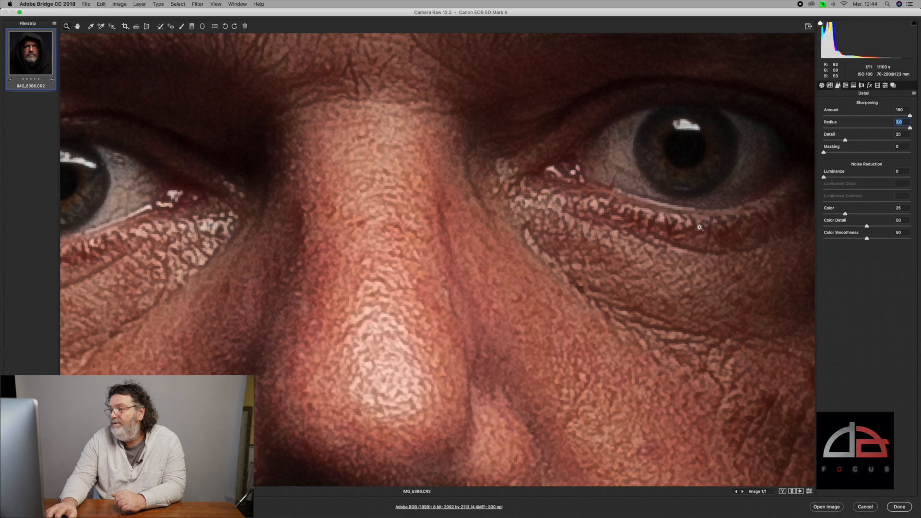
{"action": "left_click_drag", "start_coordinate": [909, 128], "coordinate": [870, 129]}
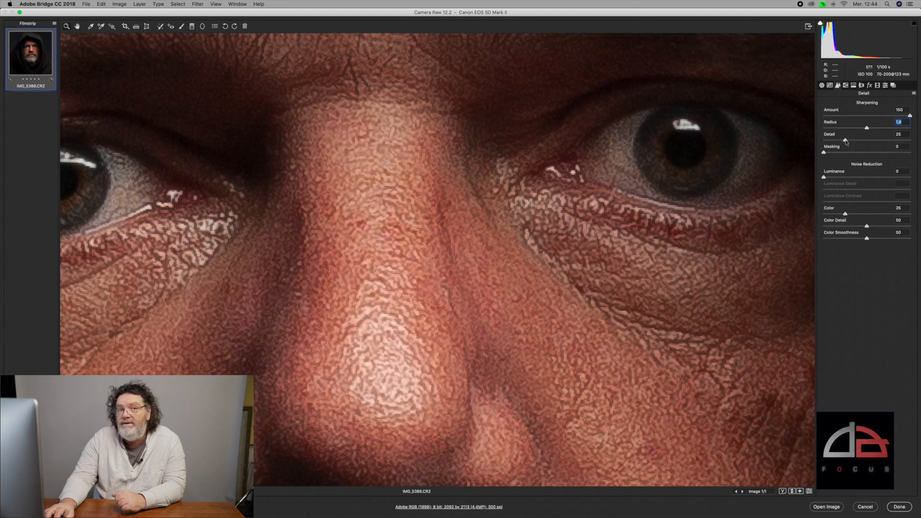
{"action": "left_click_drag", "start_coordinate": [846, 142], "coordinate": [900, 142]}
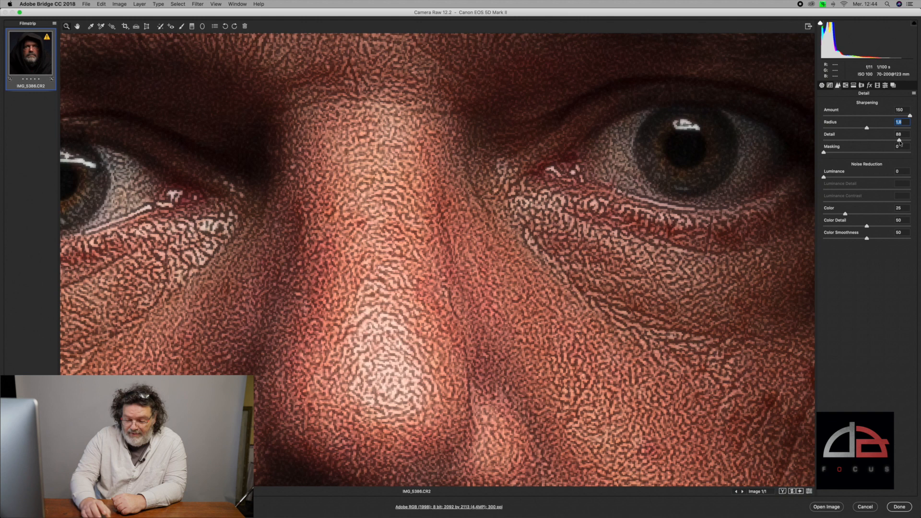
- Compare the sharpening effect on the whole portrait with a close view of the beard, nose and eyes
{"action": "key", "text": "shift"}
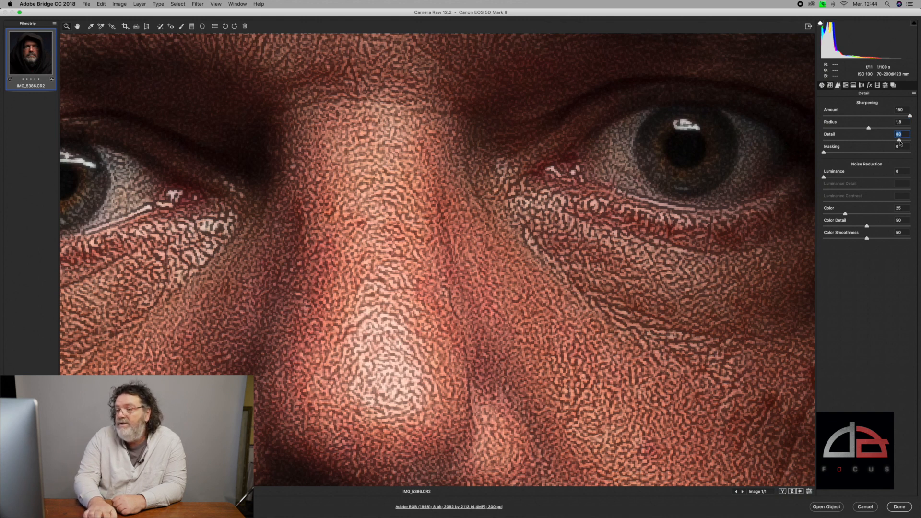
{"action": "key", "text": "super+0"}
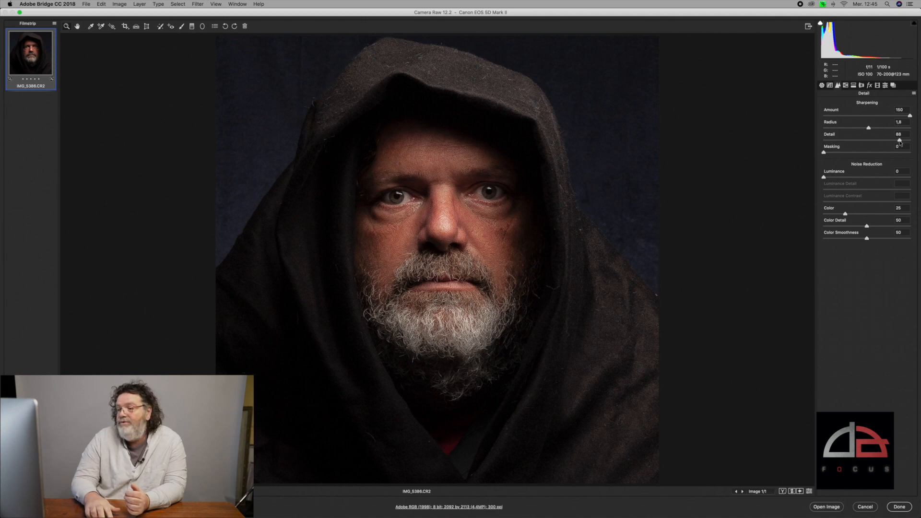
{"action": "key", "text": "super+plus"}
{"action": "key", "text": "super+plus"}
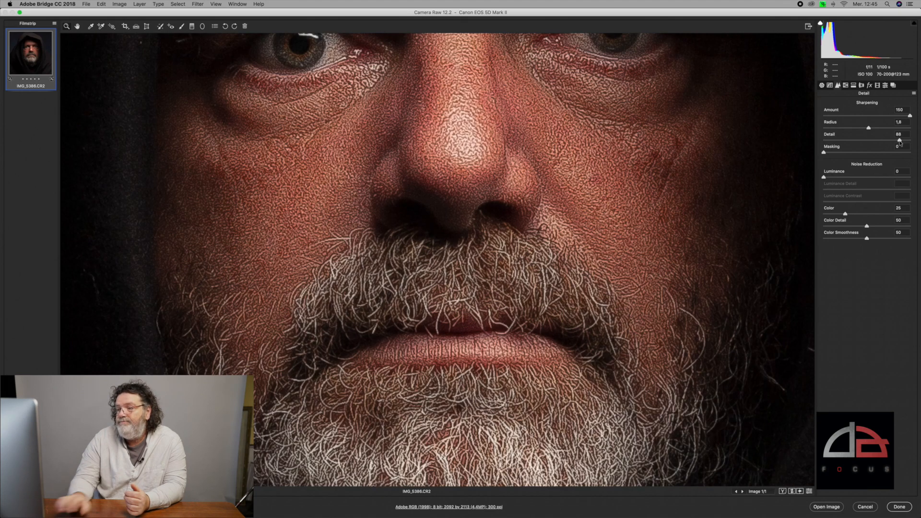
{"action": "key", "text": "super+plus"}
{"action": "scroll", "coordinate": [626, 128], "scroll_direction": "down", "scroll_amount": 3}
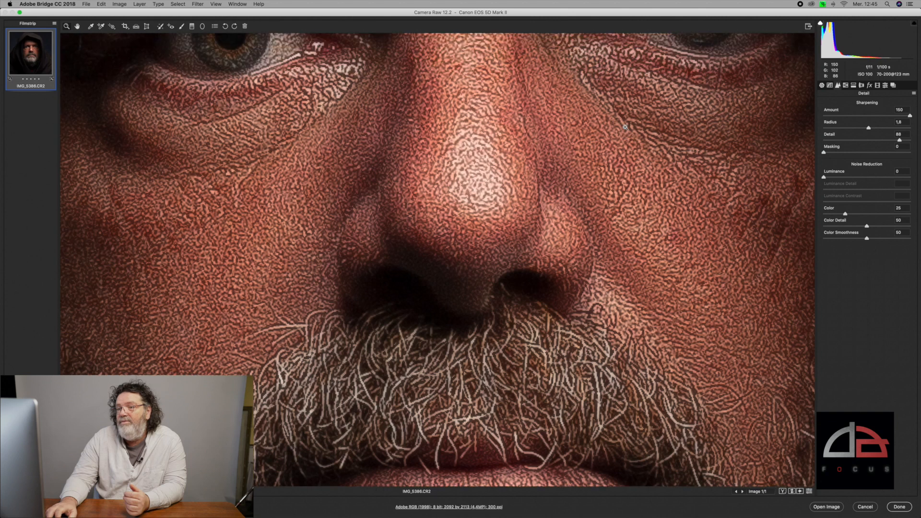
{"action": "scroll", "coordinate": [625, 127], "scroll_direction": "up", "scroll_amount": 5}
{"action": "scroll", "coordinate": [625, 127], "scroll_direction": "up", "scroll_amount": 2}
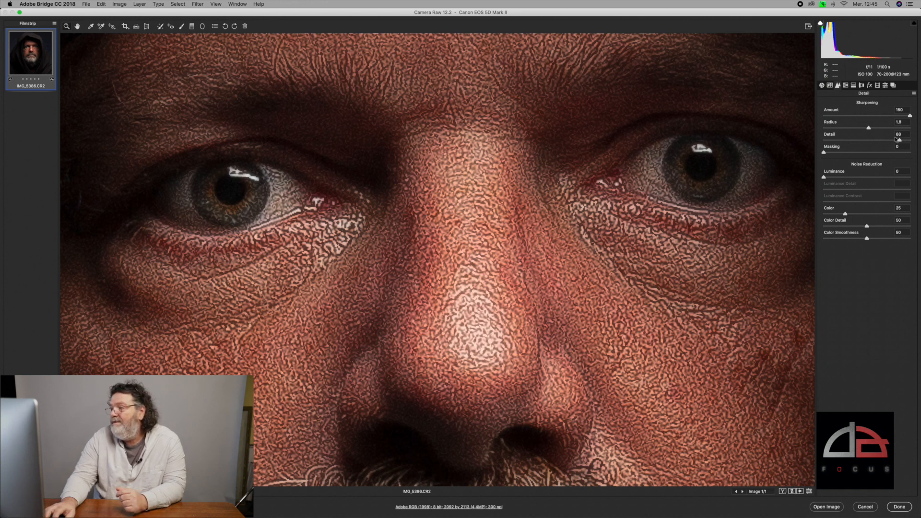
- Set the sharpening Detail to 0 and the Radius to 0,5, with the Amount at 150
{"action": "left_click_drag", "start_coordinate": [900, 141], "coordinate": [821, 129]}
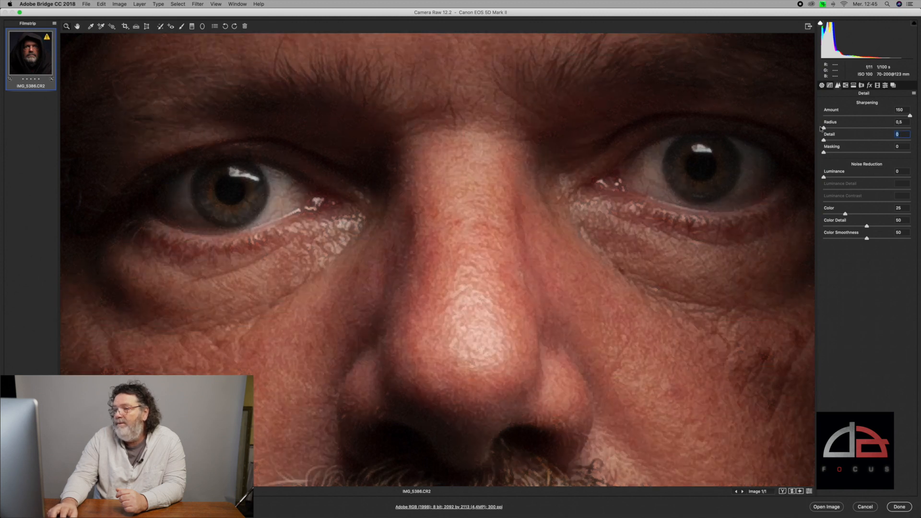
{"action": "left_click", "coordinate": [899, 122]}
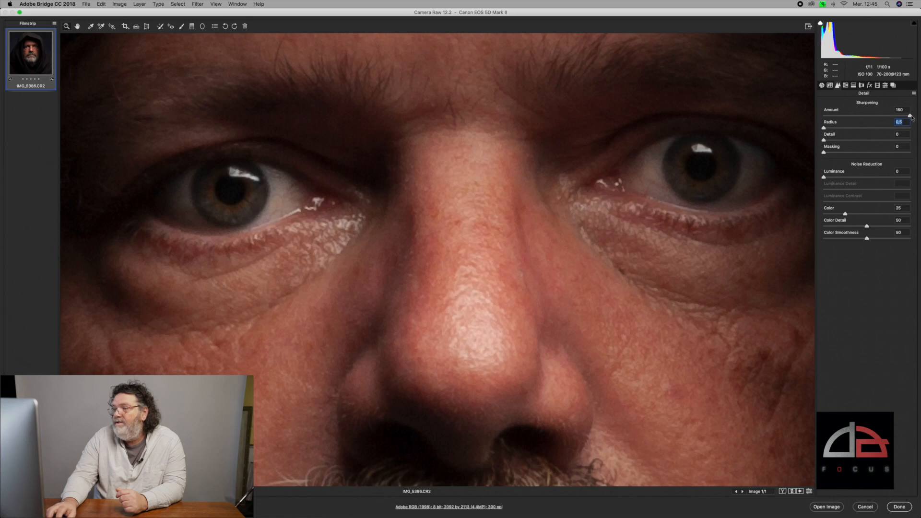
{"action": "mouse_move", "coordinate": [911, 116]}
{"action": "left_mouse_down"}
{"action": "mouse_move", "coordinate": [834, 119]}
{"action": "mouse_move", "coordinate": [911, 123]}
{"action": "left_mouse_up"}
{"action": "key", "text": "shift+Tab"}
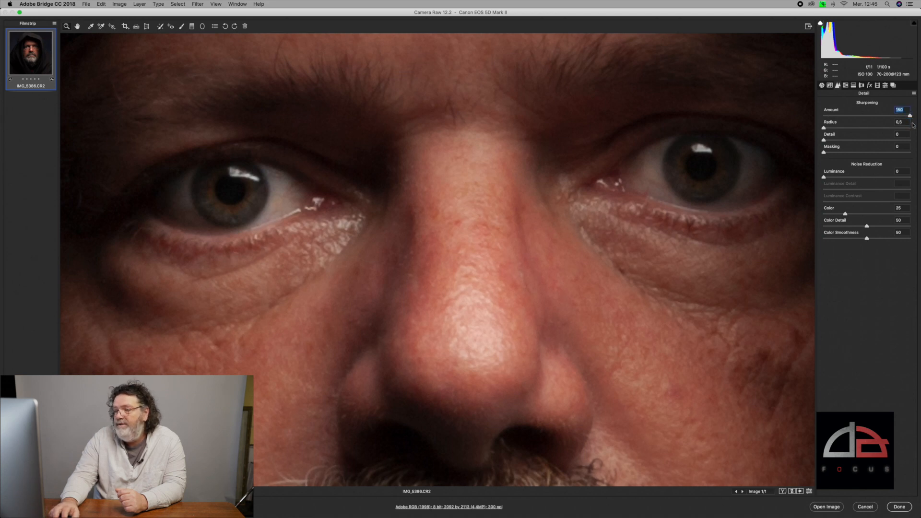
- Lower the sharpening Amount to 0 and raise it back to 150 to compare the effect on the whole portrait
{"action": "scroll", "coordinate": [621, 149], "scroll_direction": "down", "scroll_amount": 3}
{"action": "scroll", "coordinate": [621, 150], "scroll_direction": "down", "scroll_amount": 5}
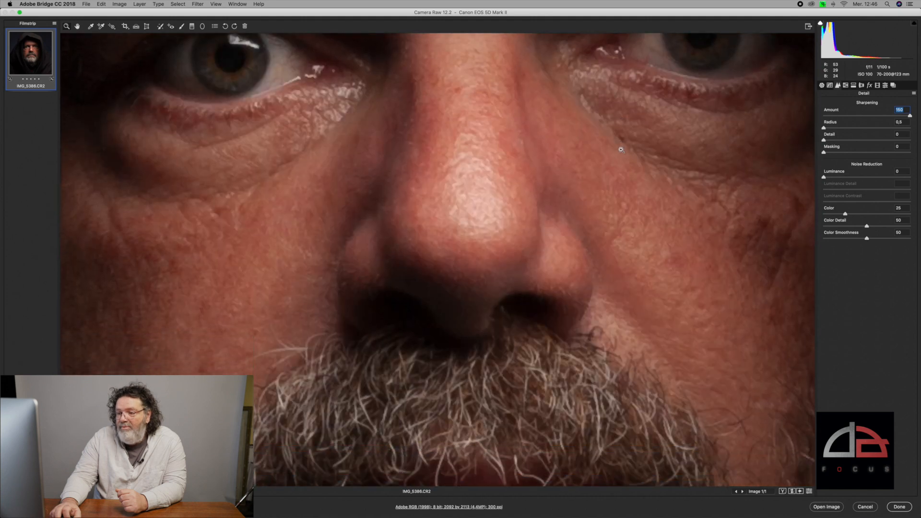
{"action": "scroll", "coordinate": [621, 150], "scroll_direction": "up", "scroll_amount": 5}
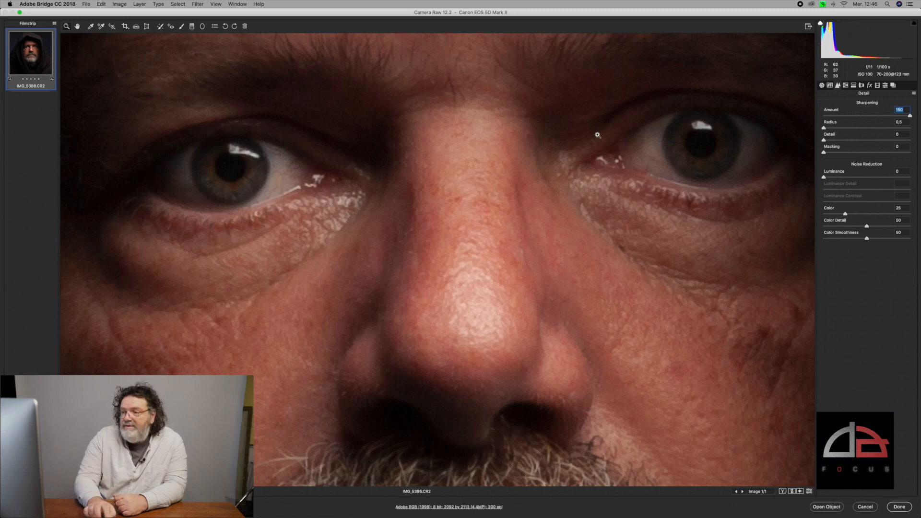
{"action": "key", "text": "super+0"}
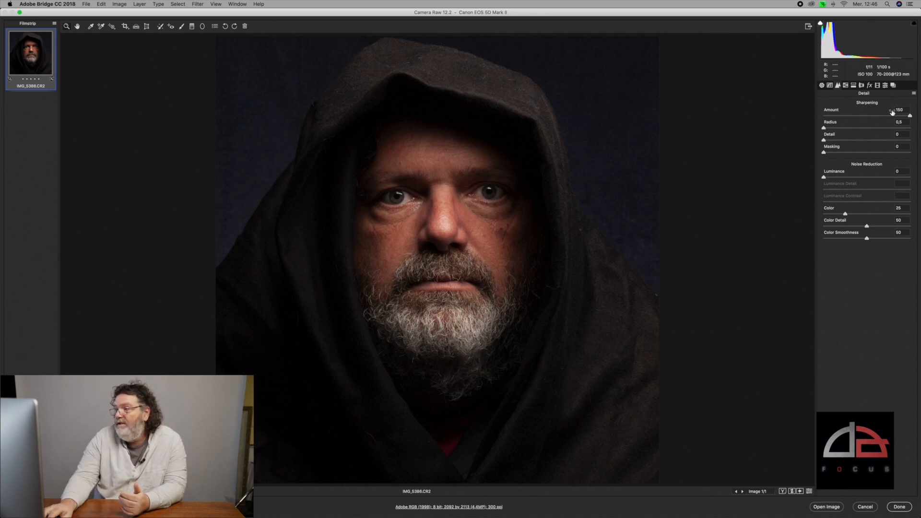
{"action": "left_click_drag", "start_coordinate": [910, 116], "coordinate": [843, 117]}
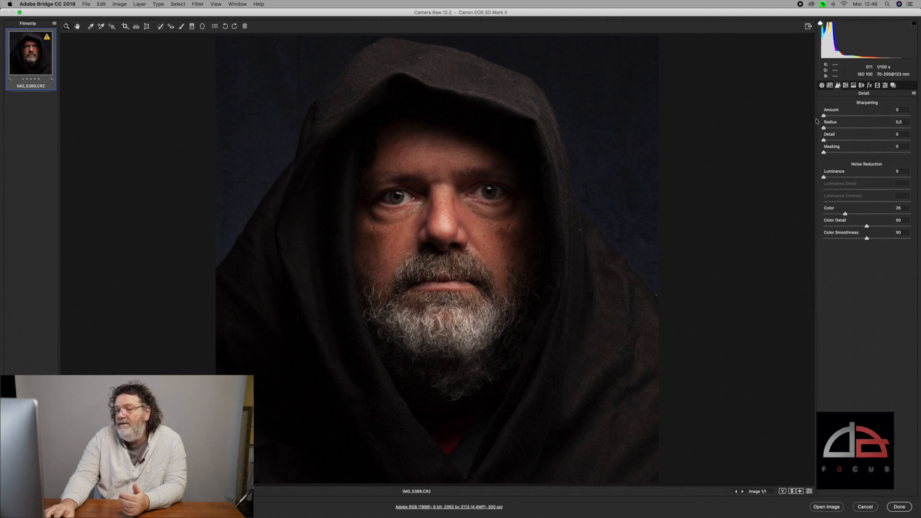
{"action": "left_click_drag", "start_coordinate": [823, 115], "coordinate": [918, 124]}
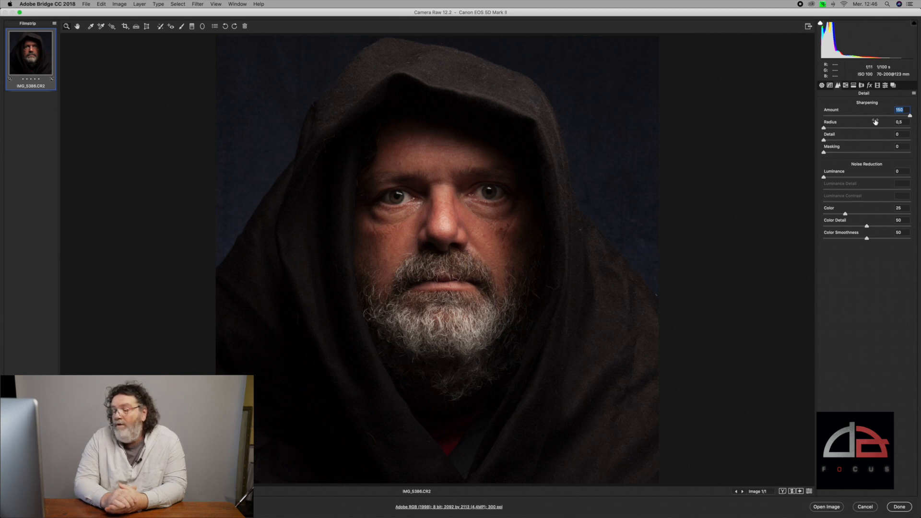
- Raise the sharpening Radius to 3,0 and the Detail to 100 with a close view of the nose bridge and eye
{"action": "key", "text": "super+equal"}
{"action": "key", "text": "super+equal"}
{"action": "key", "text": "super+equal"}
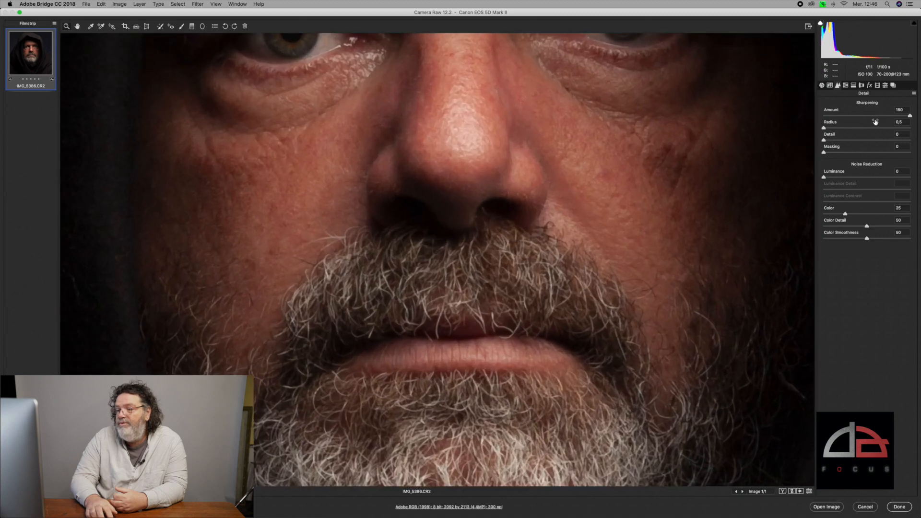
{"action": "key", "text": "super+equal"}
{"action": "left_click", "coordinate": [605, 160]}
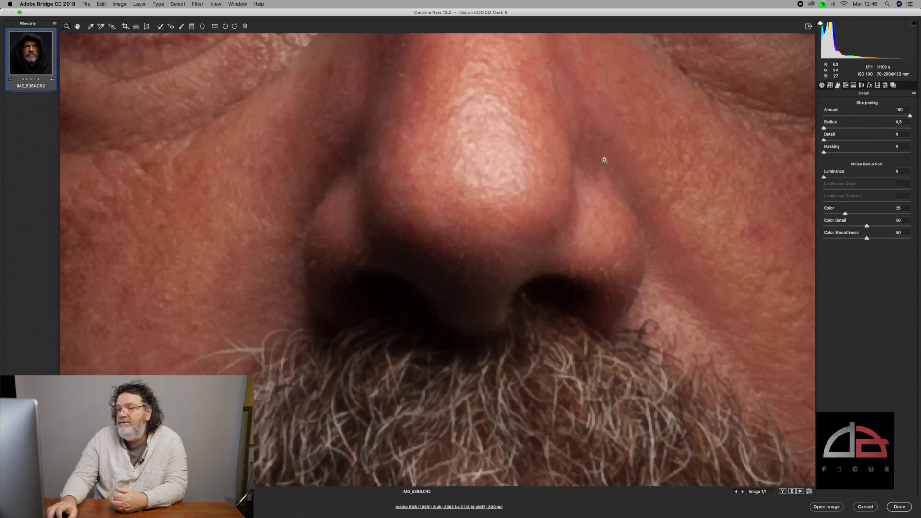
{"action": "scroll", "coordinate": [605, 161], "scroll_direction": "up", "scroll_amount": 10}
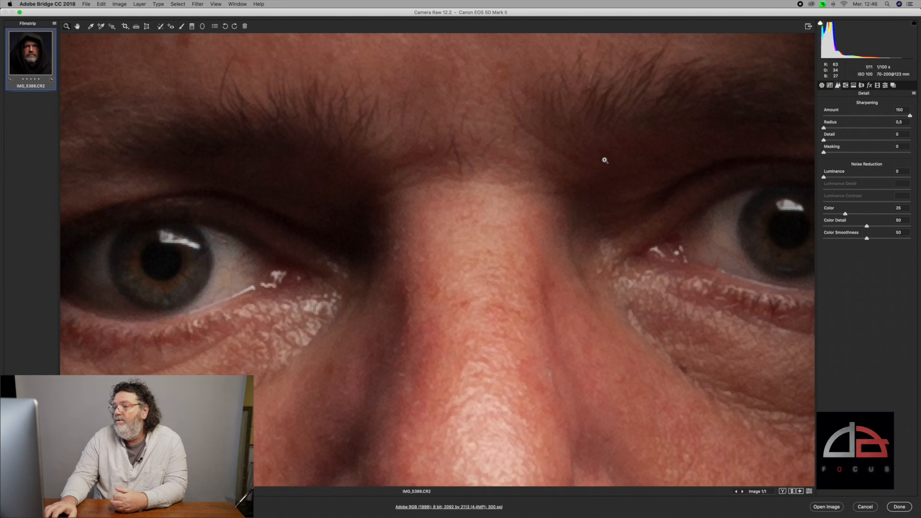
{"action": "scroll", "coordinate": [605, 160], "scroll_direction": "right", "scroll_amount": 6}
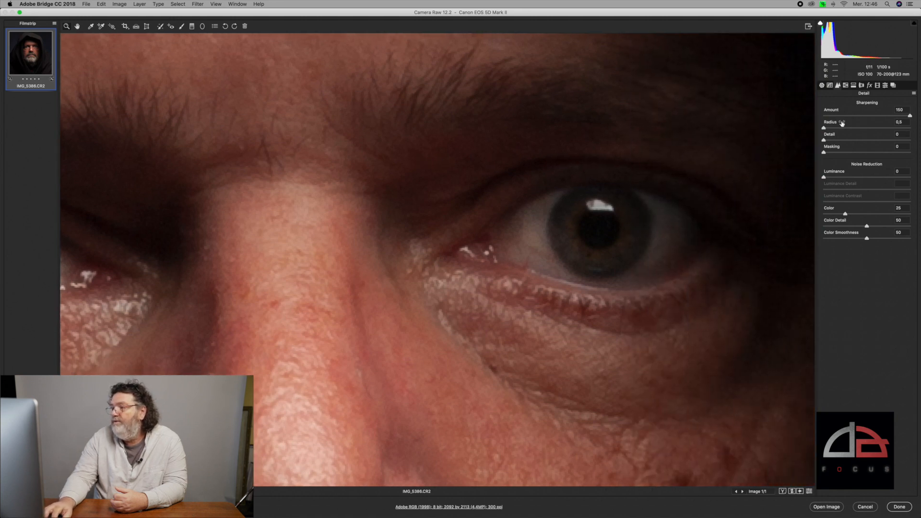
{"action": "left_click_drag", "start_coordinate": [825, 128], "coordinate": [910, 131]}
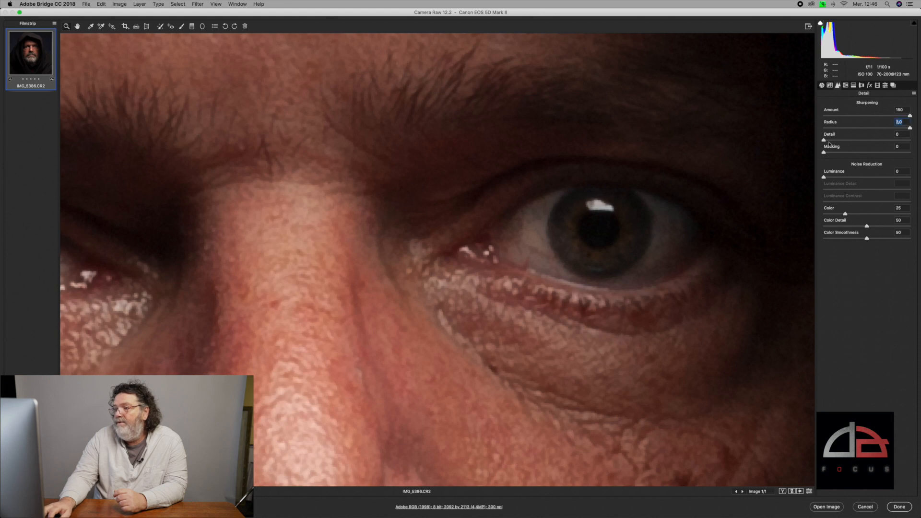
{"action": "left_click_drag", "start_coordinate": [823, 140], "coordinate": [914, 143]}
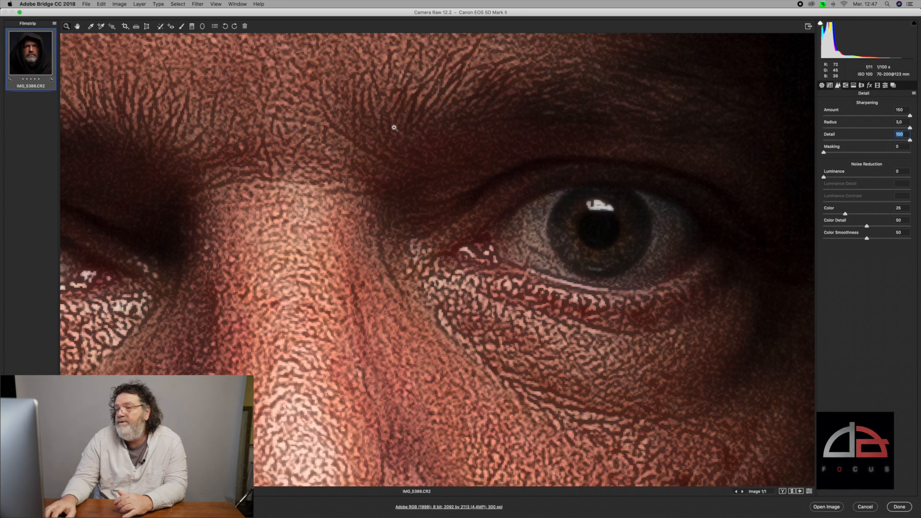
- Examine the skin texture on the forehead, eyebrows, eyes and nose bridge under the maximum Amount, Radius and Detail
{"action": "scroll", "coordinate": [394, 127], "scroll_direction": "up", "scroll_amount": 5}
{"action": "scroll", "coordinate": [393, 127], "scroll_direction": "up", "scroll_amount": 3}
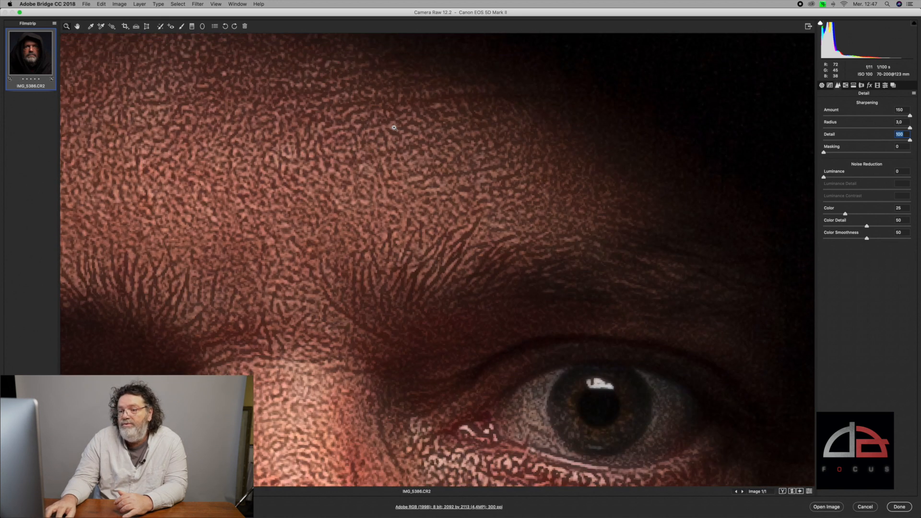
{"action": "scroll", "coordinate": [394, 127], "scroll_direction": "left", "scroll_amount": 5}
{"action": "scroll", "coordinate": [394, 128], "scroll_direction": "down", "scroll_amount": 3}
{"action": "scroll", "coordinate": [394, 127], "scroll_direction": "left", "scroll_amount": 4}
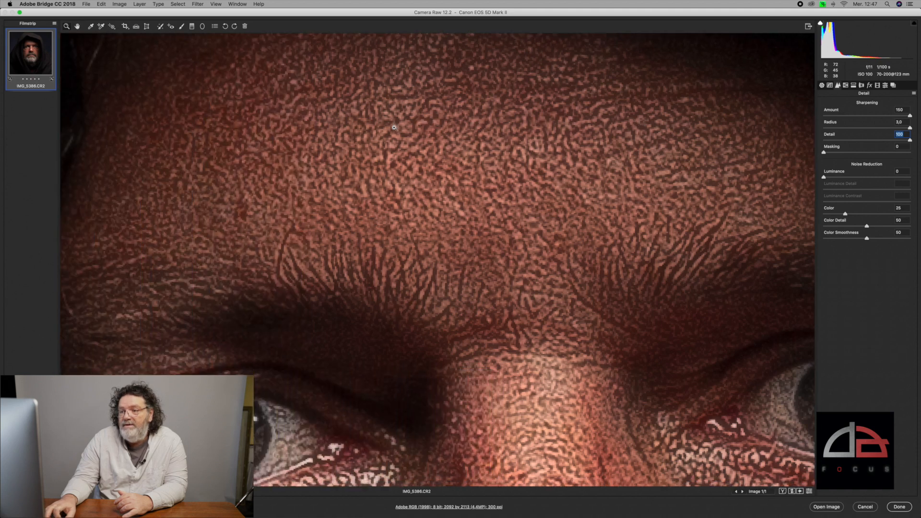
{"action": "scroll", "coordinate": [394, 128], "scroll_direction": "down", "scroll_amount": 5}
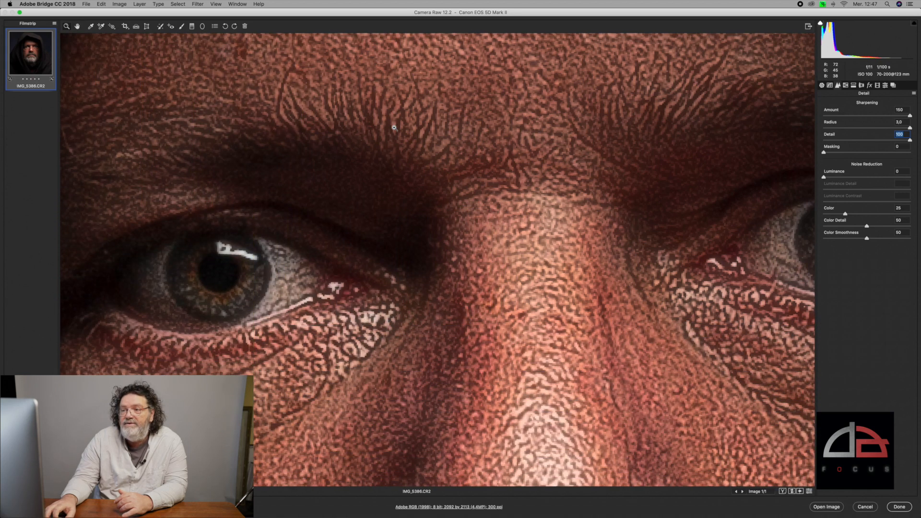
{"action": "scroll", "coordinate": [394, 128], "scroll_direction": "down", "scroll_amount": 1}
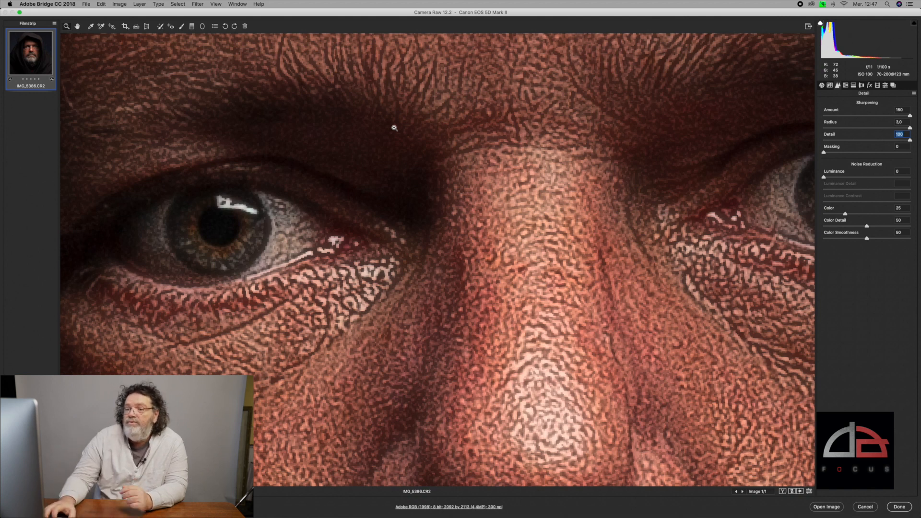
{"action": "scroll", "coordinate": [394, 127], "scroll_direction": "up", "scroll_amount": 4}
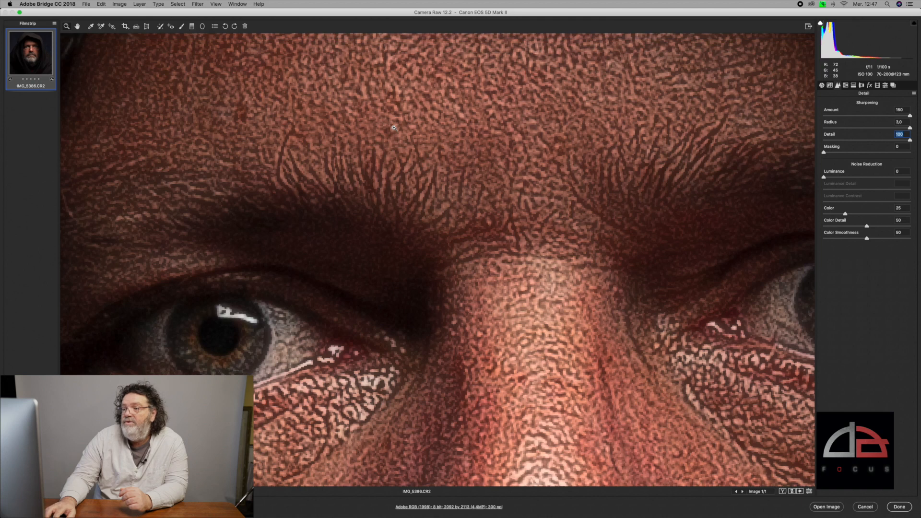
{"action": "scroll", "coordinate": [394, 128], "scroll_direction": "up", "scroll_amount": 4}
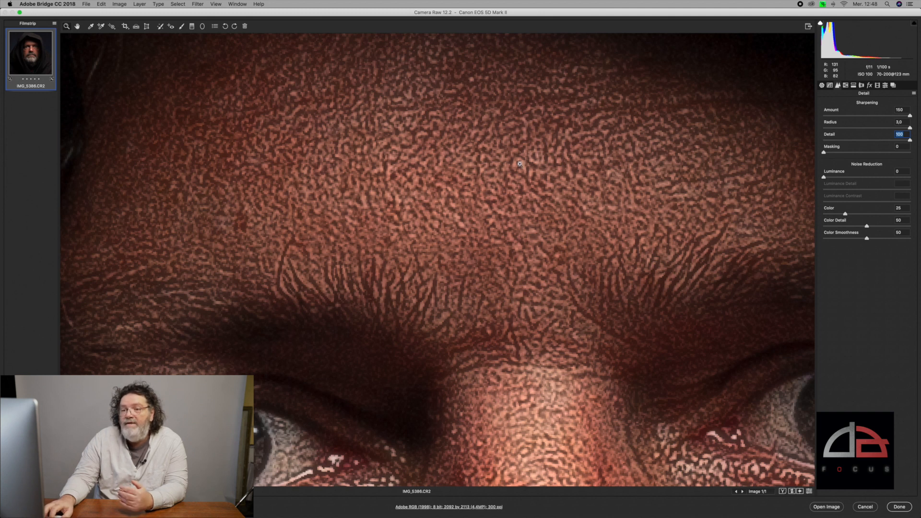
{"action": "scroll", "coordinate": [520, 164], "scroll_direction": "down", "scroll_amount": 4}
{"action": "scroll", "coordinate": [520, 163], "scroll_direction": "down", "scroll_amount": 3}
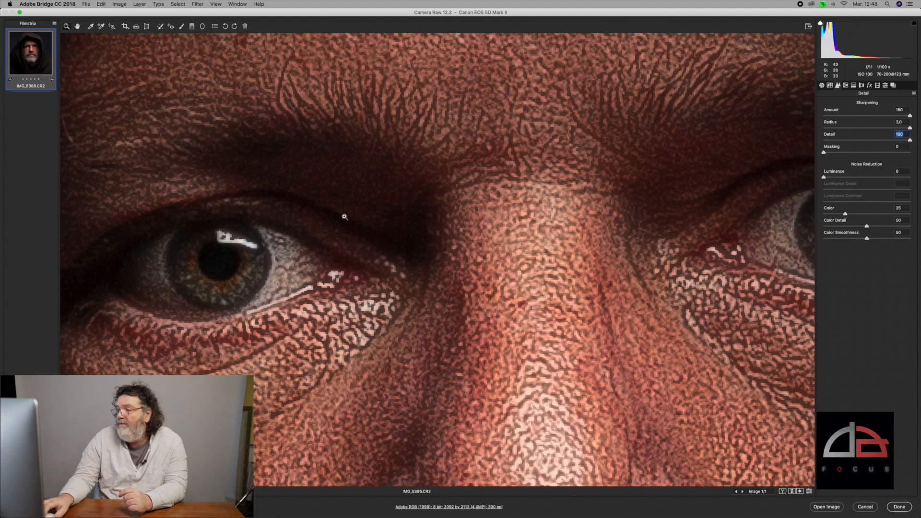
- Set the sharpening Masking to 100 and inspect its effect on the forehead, eyes and nose
{"action": "left_click_drag", "start_coordinate": [824, 154], "coordinate": [916, 162]}
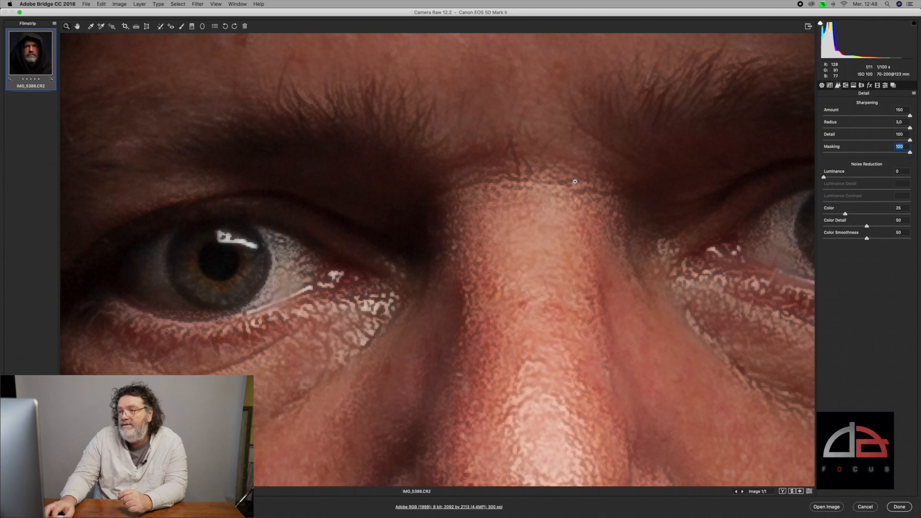
{"action": "scroll", "coordinate": [574, 181], "scroll_direction": "up", "scroll_amount": 5}
{"action": "scroll", "coordinate": [576, 182], "scroll_direction": "up", "scroll_amount": 4}
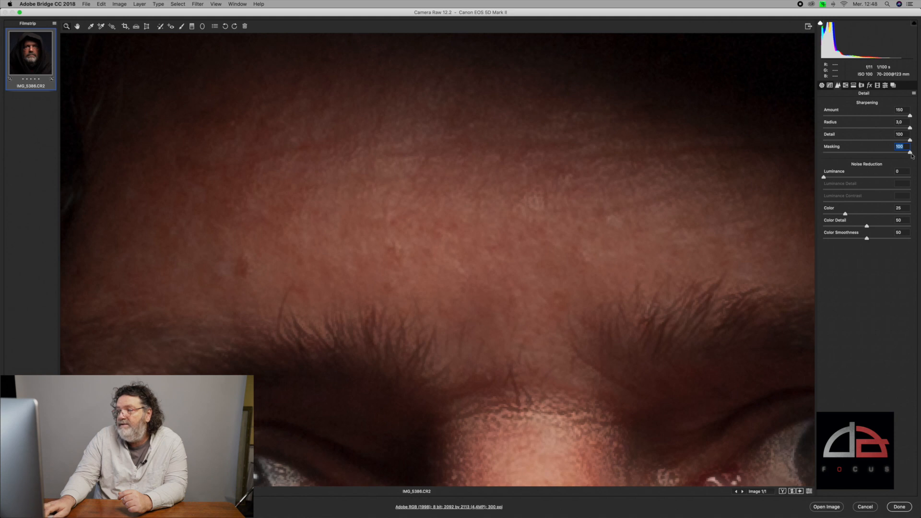
{"action": "mouse_move", "coordinate": [910, 153]}
{"action": "left_mouse_down"}
{"action": "mouse_move", "coordinate": [829, 153]}
{"action": "mouse_move", "coordinate": [918, 162]}
{"action": "left_mouse_up"}
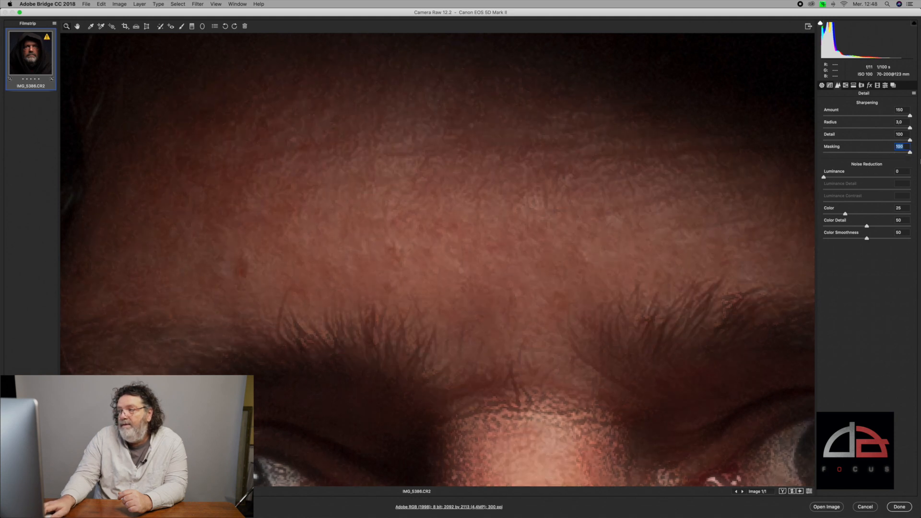
{"action": "scroll", "coordinate": [525, 199], "scroll_direction": "left", "scroll_amount": 2}
{"action": "scroll", "coordinate": [525, 199], "scroll_direction": "down", "scroll_amount": 1}
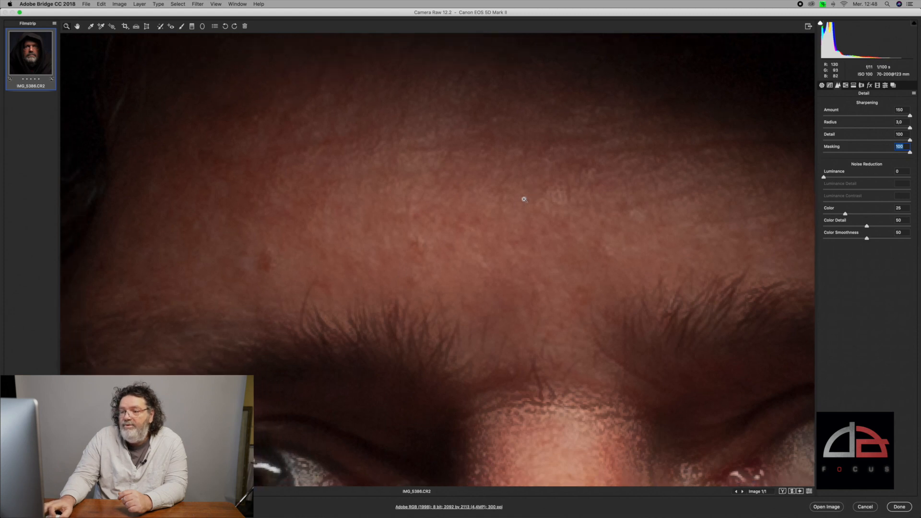
{"action": "scroll", "coordinate": [525, 200], "scroll_direction": "down", "scroll_amount": 5}
{"action": "scroll", "coordinate": [524, 199], "scroll_direction": "down", "scroll_amount": 5}
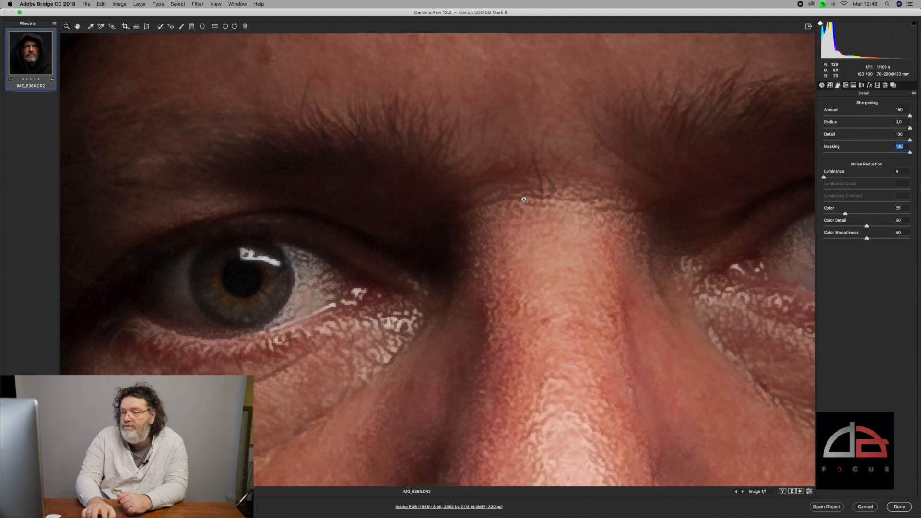
- With the whole portrait in view, set the sharpening Amount to 108, Radius to 1,8, Detail to 53 and Masking just below 100
{"action": "key", "text": "super+0"}
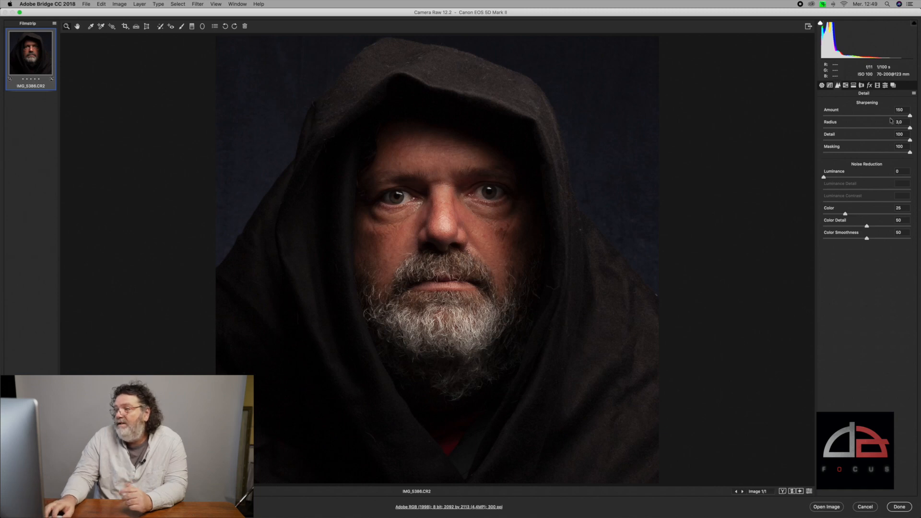
{"action": "left_click", "coordinate": [907, 123]}
{"action": "type", "text": "2"}
{"action": "key", "text": "Return"}
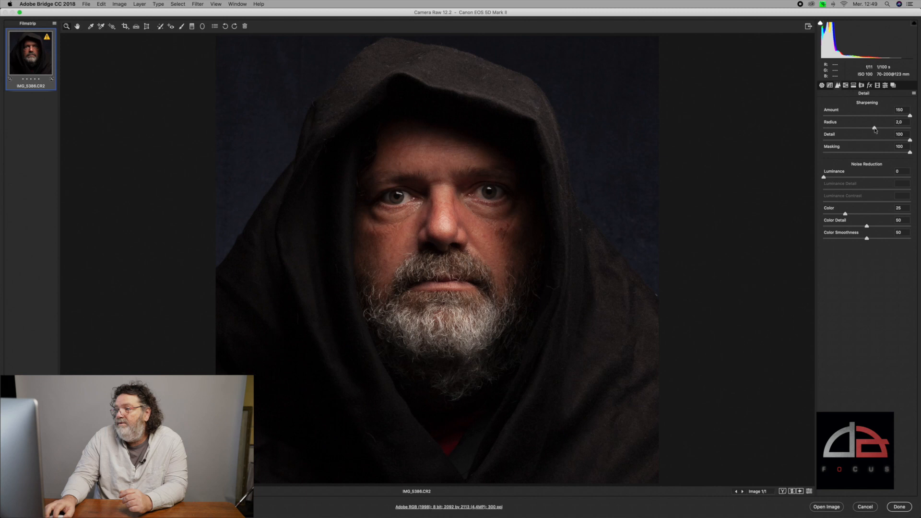
{"action": "left_click_drag", "start_coordinate": [910, 140], "coordinate": [886, 118]}
{"action": "left_click_drag", "start_coordinate": [911, 154], "coordinate": [909, 154]}
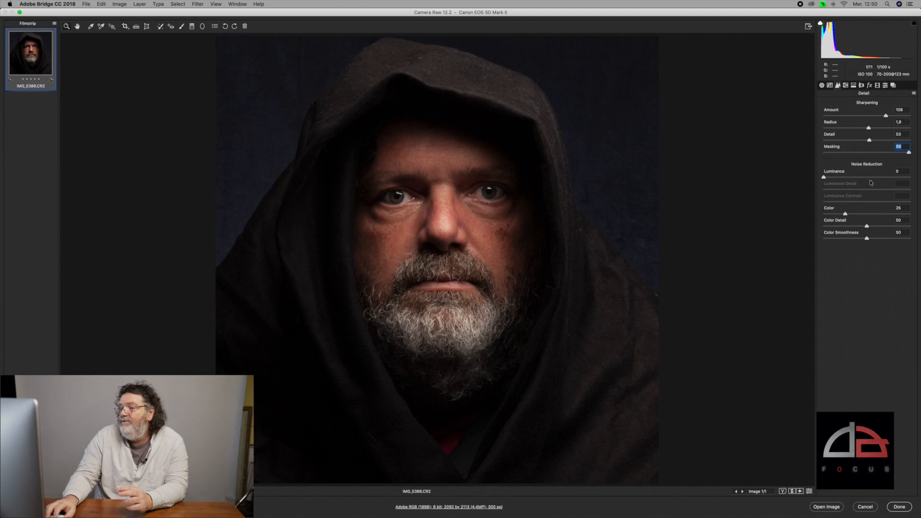
- Reset the sharpening to Amount 0, Radius 0,5, Detail 0 and Masking 0
{"action": "left_click_drag", "start_coordinate": [886, 117], "coordinate": [812, 144]}
{"action": "left_click_drag", "start_coordinate": [908, 152], "coordinate": [811, 152]}
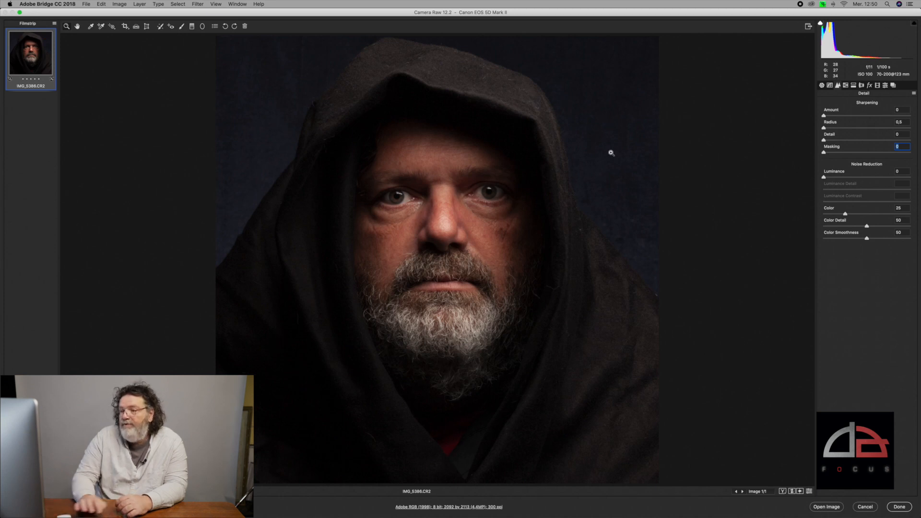
{"action": "key", "text": "super+equal"}
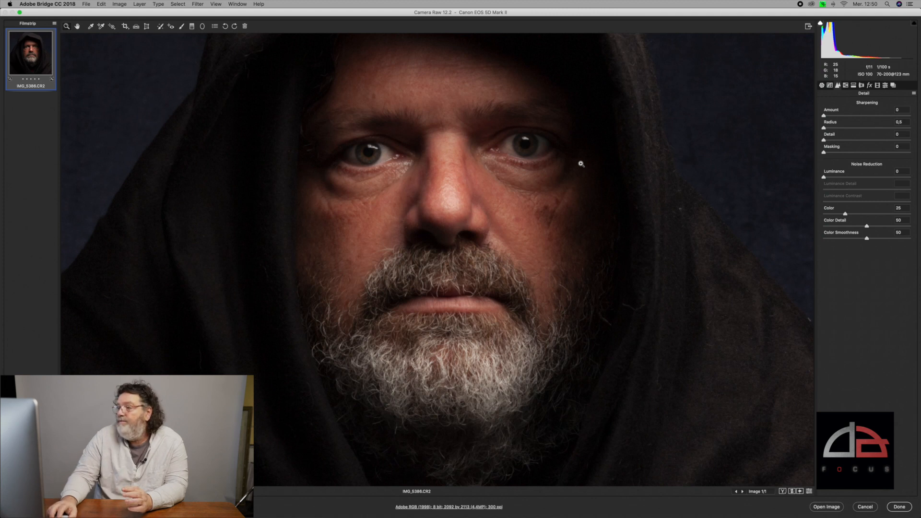
- Brighten the whole portrait by raising the Exposure in the Basic settings to +2,45
{"action": "left_click", "coordinate": [821, 85]}
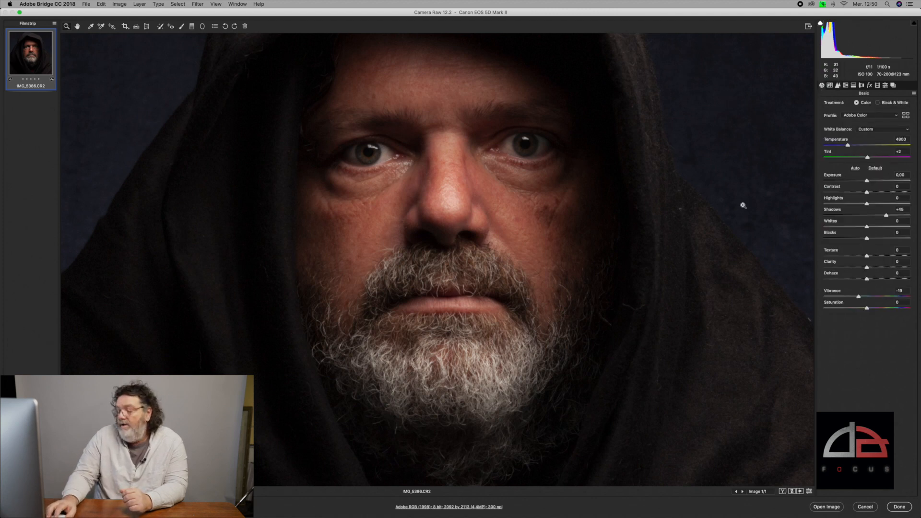
{"action": "key", "text": "super+0"}
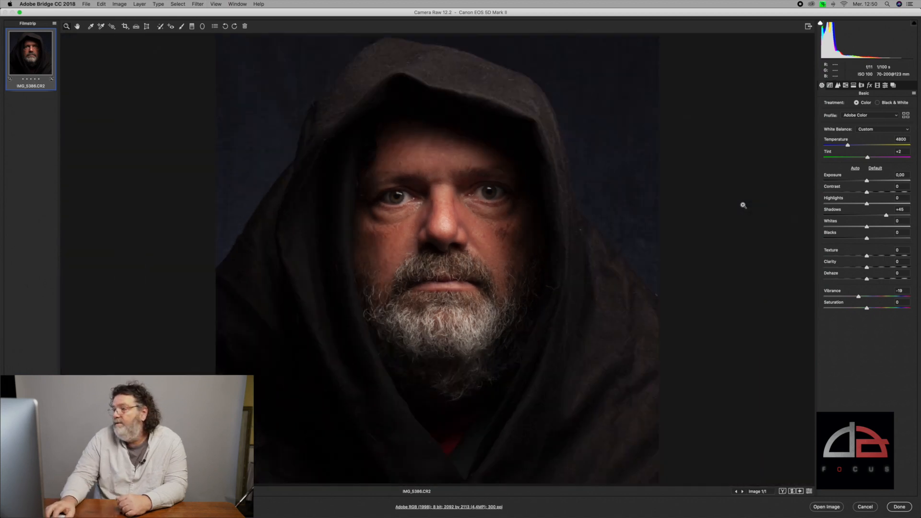
{"action": "left_click", "coordinate": [868, 182]}
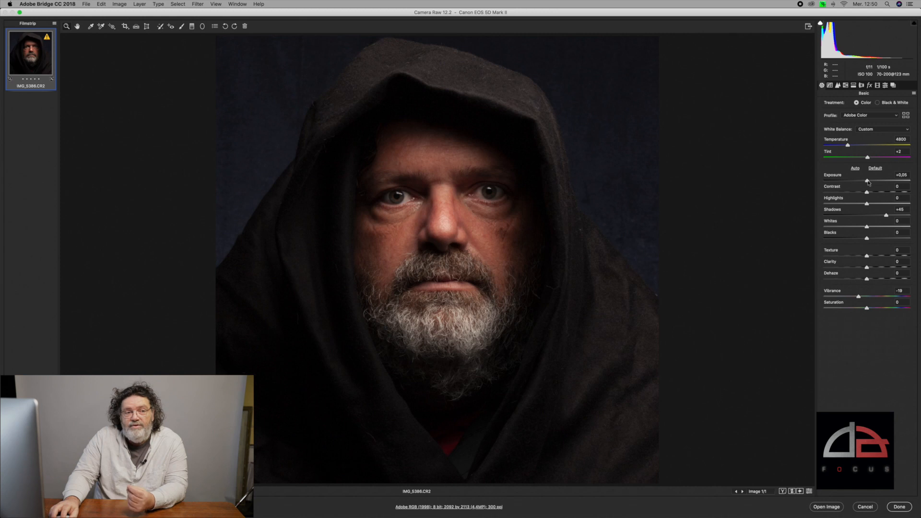
{"action": "left_click_drag", "start_coordinate": [868, 183], "coordinate": [890, 184]}
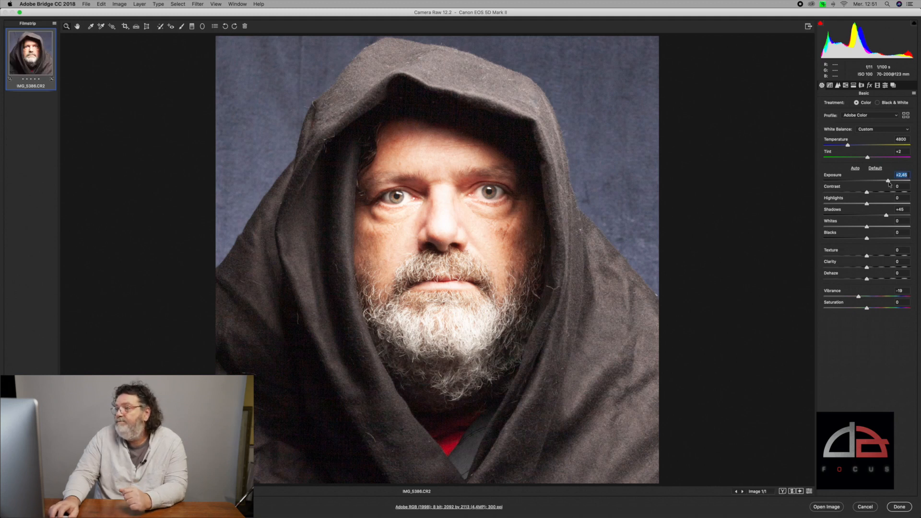
- In the Detail settings, examine the noise in the skin, the hood fabric and the dark areas under the hood up close
{"action": "left_click", "coordinate": [839, 86]}
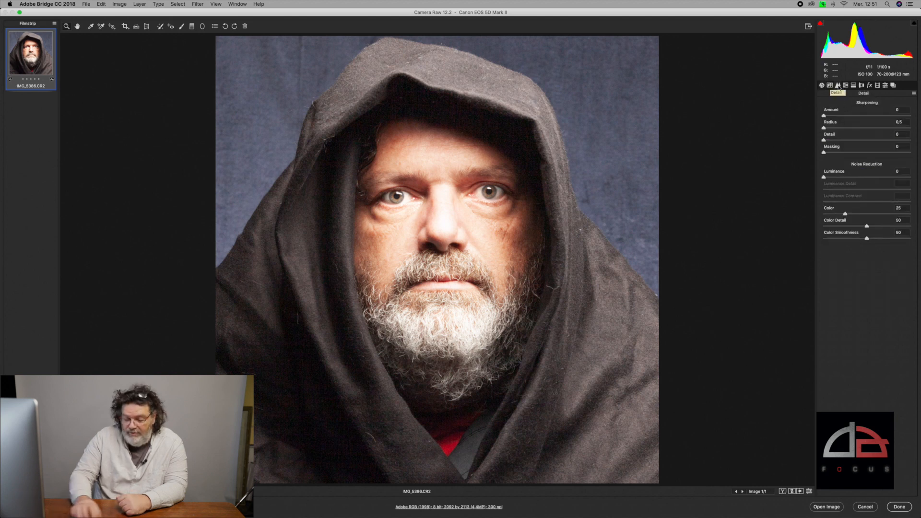
{"action": "key", "text": "super+plus"}
{"action": "key", "text": "super+plus"}
{"action": "key", "text": "super+plus"}
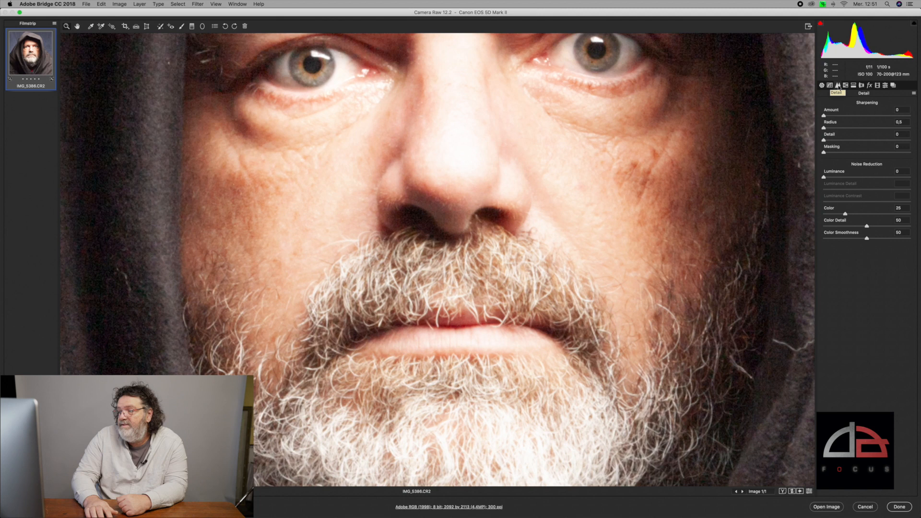
{"action": "key", "text": "super+plus"}
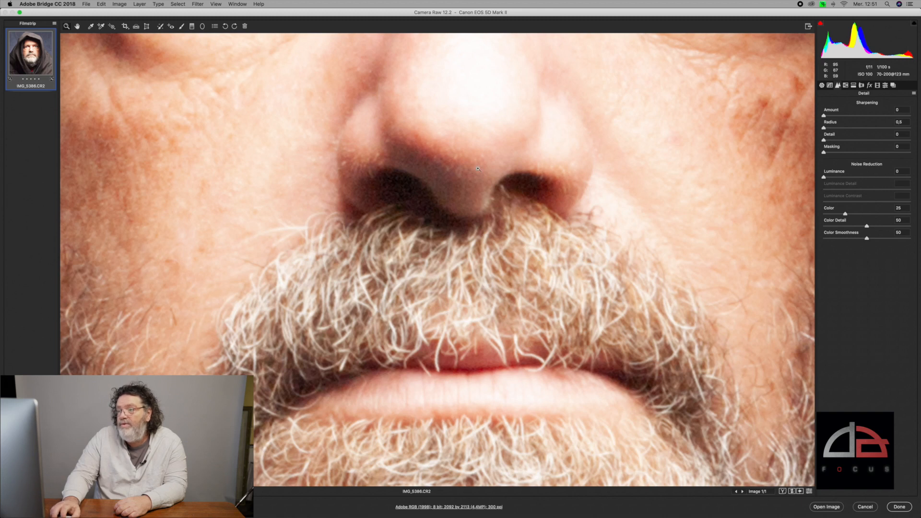
{"action": "scroll", "coordinate": [523, 149], "scroll_direction": "right", "scroll_amount": 10}
{"action": "scroll", "coordinate": [523, 149], "scroll_direction": "up", "scroll_amount": 5}
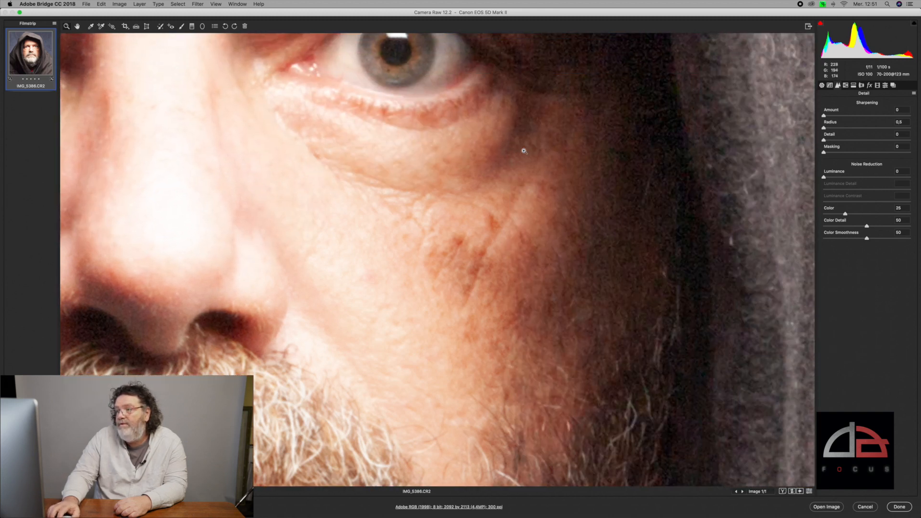
{"action": "scroll", "coordinate": [524, 150], "scroll_direction": "right", "scroll_amount": 3}
{"action": "scroll", "coordinate": [524, 150], "scroll_direction": "up", "scroll_amount": 6}
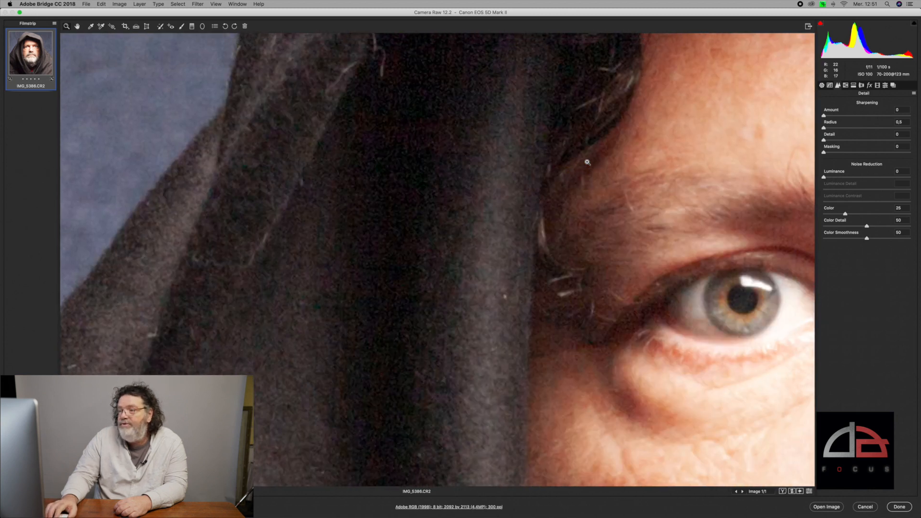
{"action": "scroll", "coordinate": [587, 162], "scroll_direction": "up", "scroll_amount": 10}
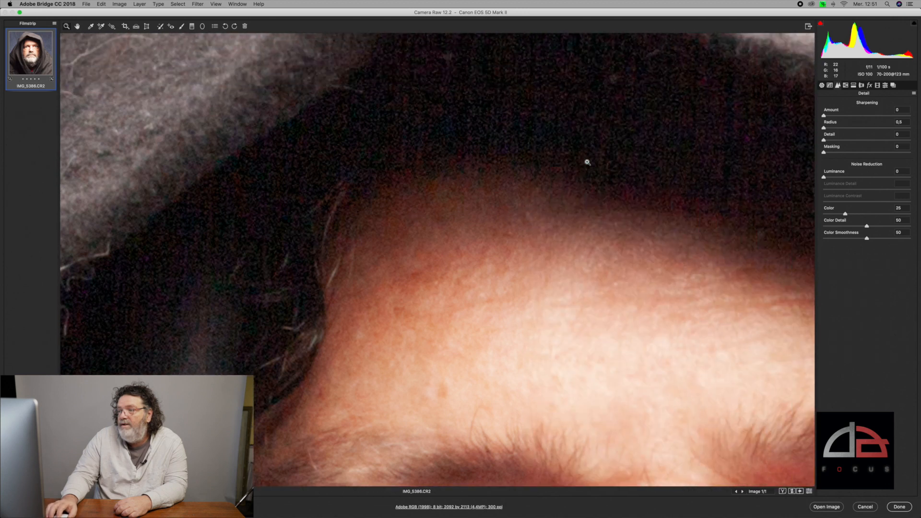
{"action": "scroll", "coordinate": [587, 162], "scroll_direction": "up", "scroll_amount": 3}
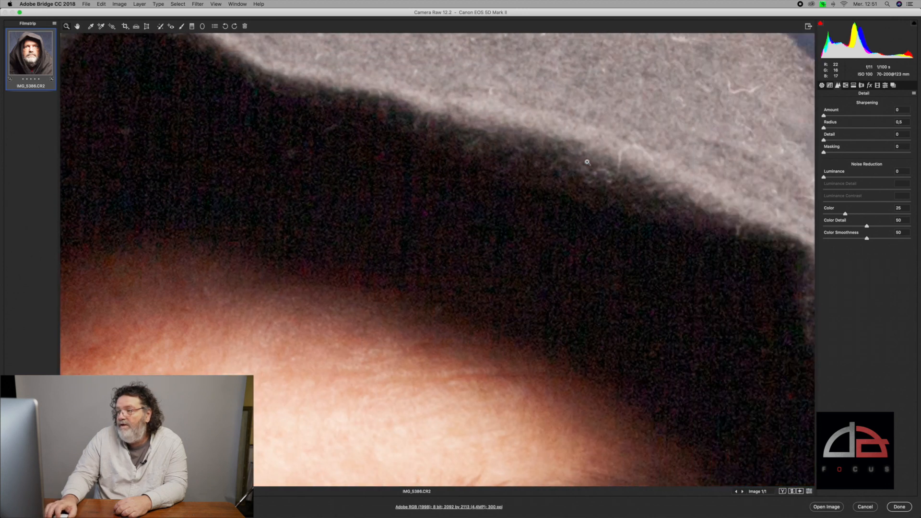
{"action": "scroll", "coordinate": [587, 162], "scroll_direction": "down", "scroll_amount": 10}
{"action": "scroll", "coordinate": [588, 162], "scroll_direction": "right", "scroll_amount": 5}
{"action": "scroll", "coordinate": [587, 162], "scroll_direction": "down", "scroll_amount": 2}
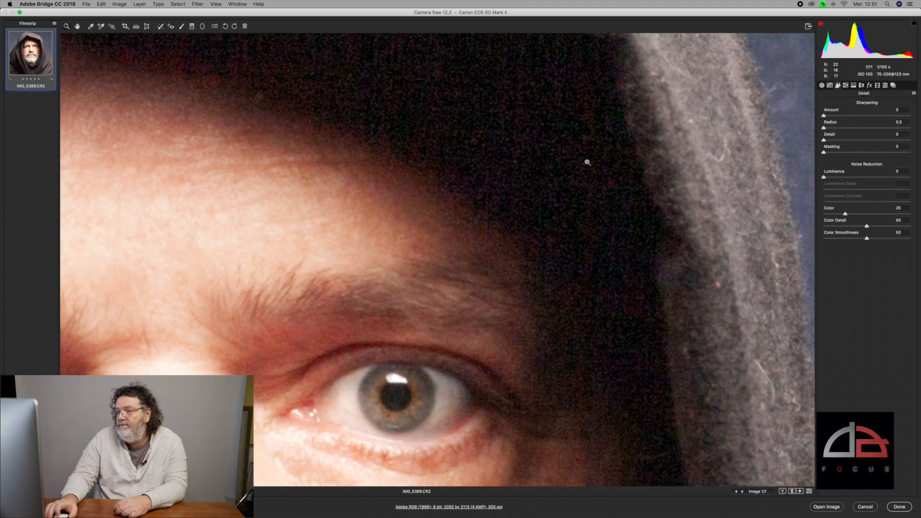
{"action": "scroll", "coordinate": [588, 162], "scroll_direction": "up", "scroll_amount": 6}
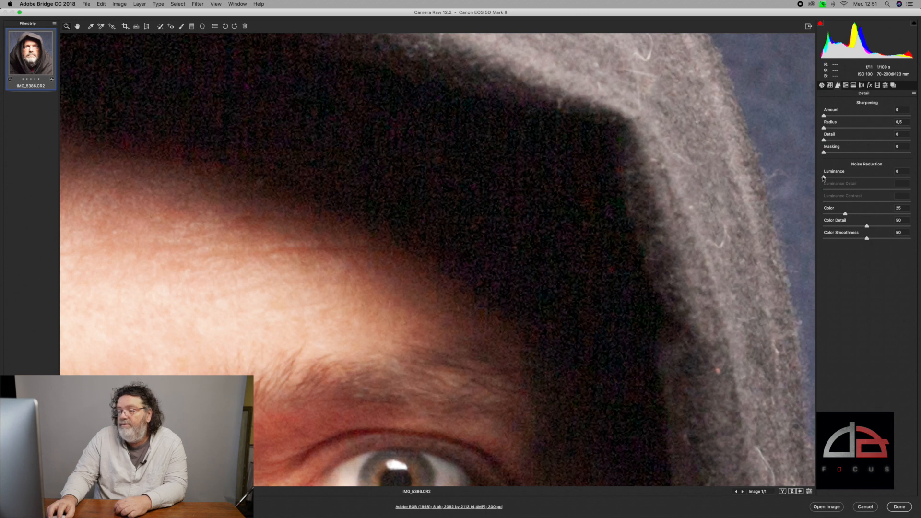
- Set the Luminance noise reduction to 100 and compare its strongest effect with 0 on the whole portrait
{"action": "left_click_drag", "start_coordinate": [824, 178], "coordinate": [913, 187]}
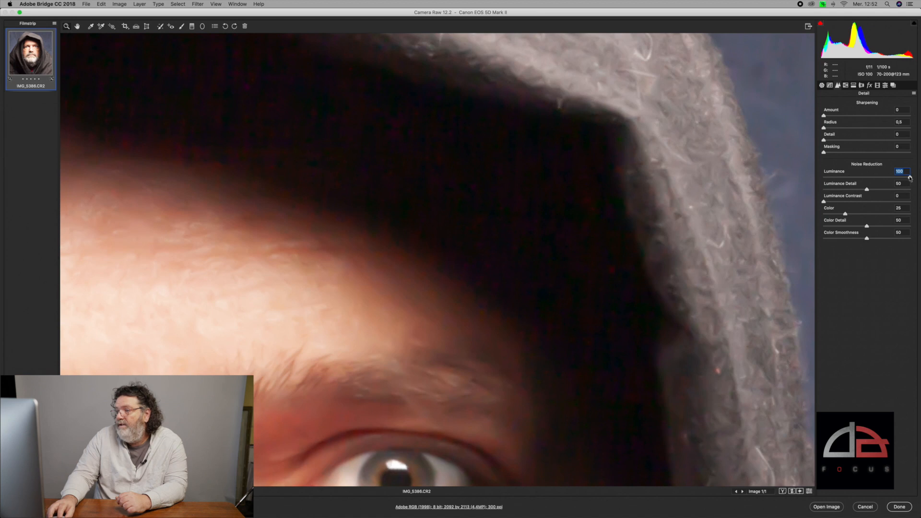
{"action": "mouse_move", "coordinate": [910, 177]}
{"action": "left_mouse_down"}
{"action": "mouse_move", "coordinate": [847, 177]}
{"action": "mouse_move", "coordinate": [915, 180]}
{"action": "left_mouse_up"}
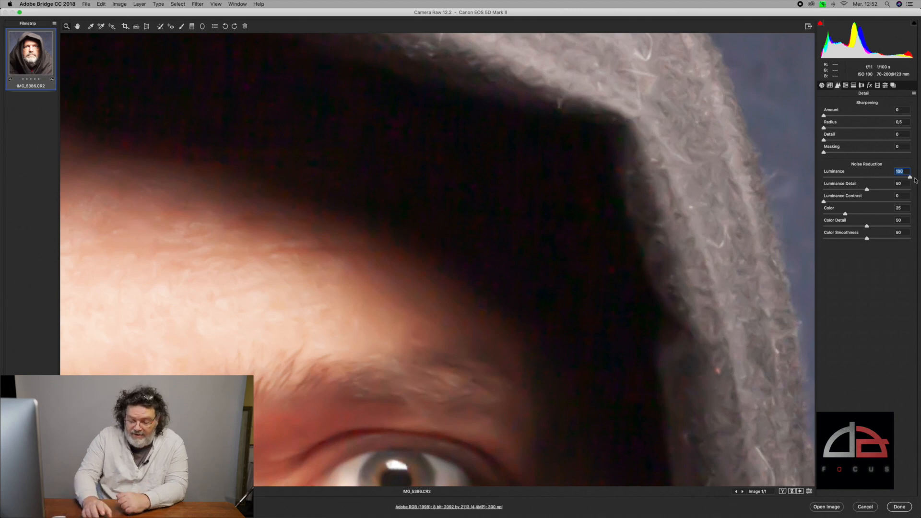
{"action": "key", "text": "super+0"}
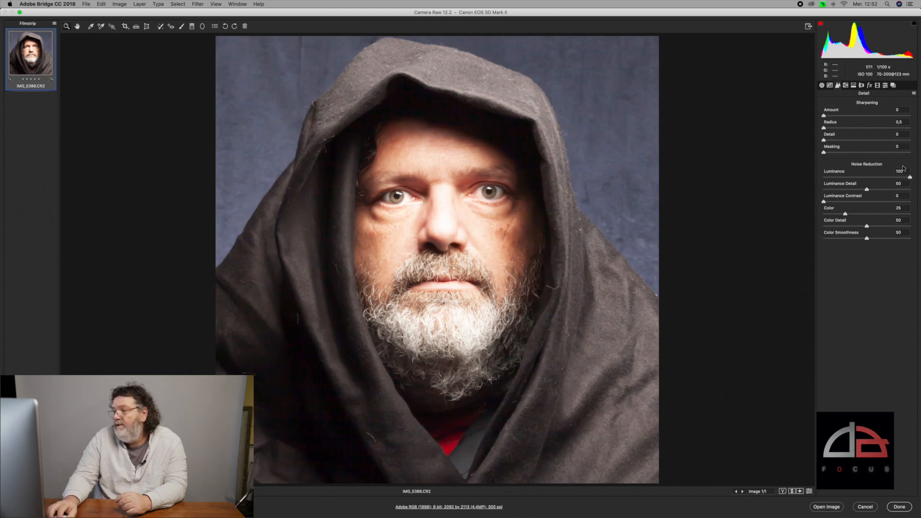
{"action": "left_click_drag", "start_coordinate": [911, 178], "coordinate": [781, 183]}
{"action": "left_click_drag", "start_coordinate": [855, 179], "coordinate": [912, 184]}
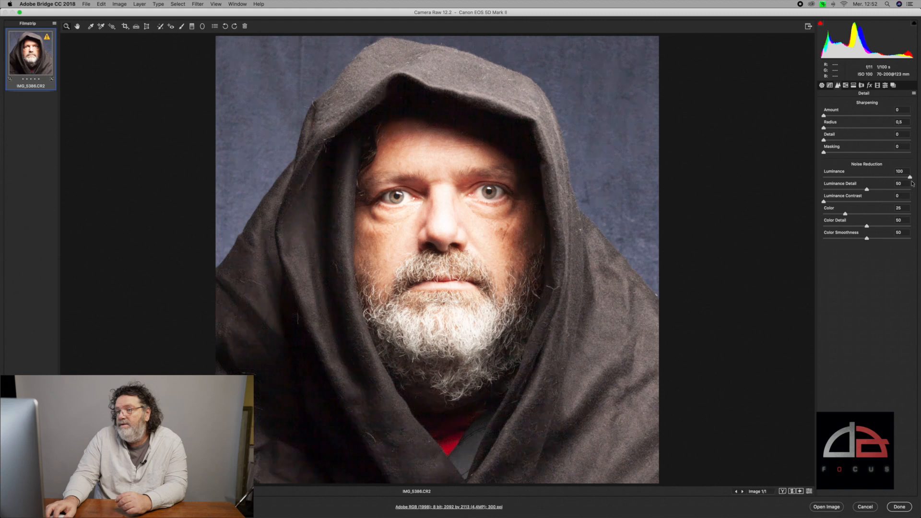
- Set the Luminance noise reduction to 47 and inspect the face and the shadow under the hood up close
{"action": "left_click_drag", "start_coordinate": [916, 184], "coordinate": [866, 183]}
{"action": "key", "text": "super+alt+0"}
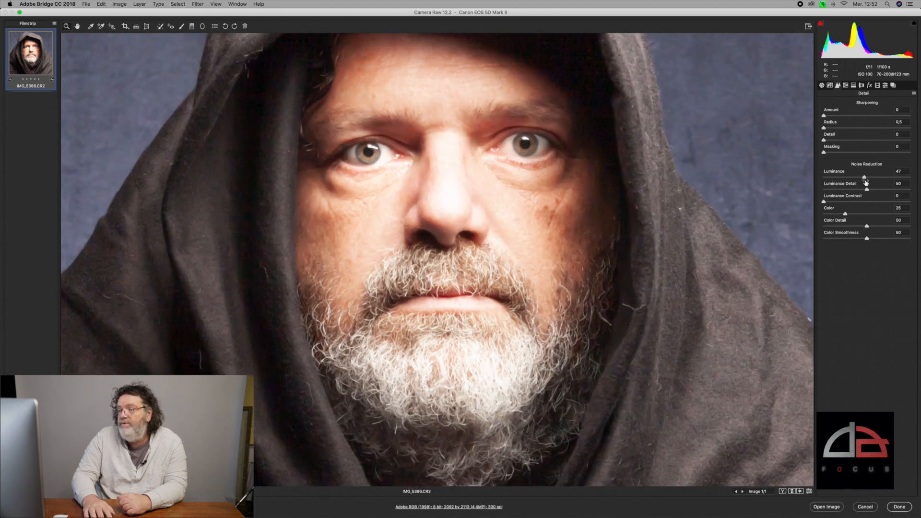
{"action": "key", "text": "super+plus"}
{"action": "key", "text": "super+plus"}
{"action": "scroll", "coordinate": [703, 183], "scroll_direction": "up", "scroll_amount": 1}
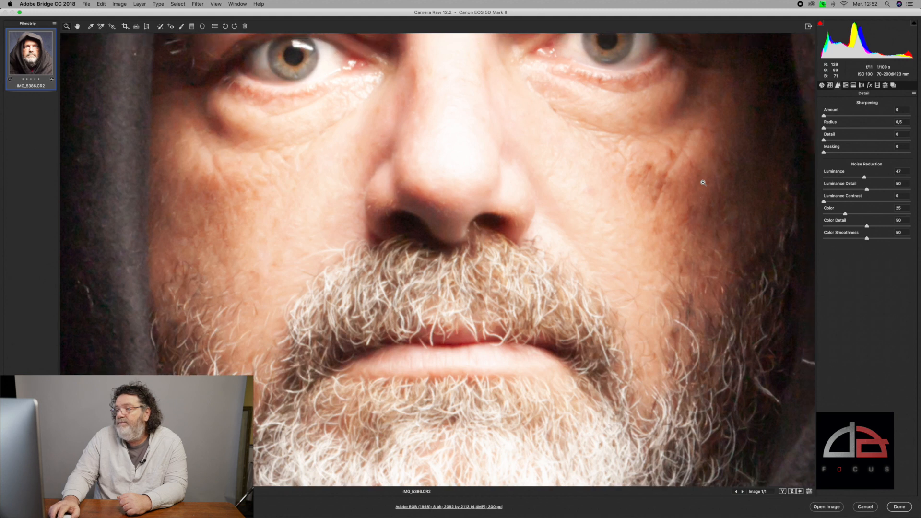
{"action": "scroll", "coordinate": [702, 182], "scroll_direction": "up", "scroll_amount": 10}
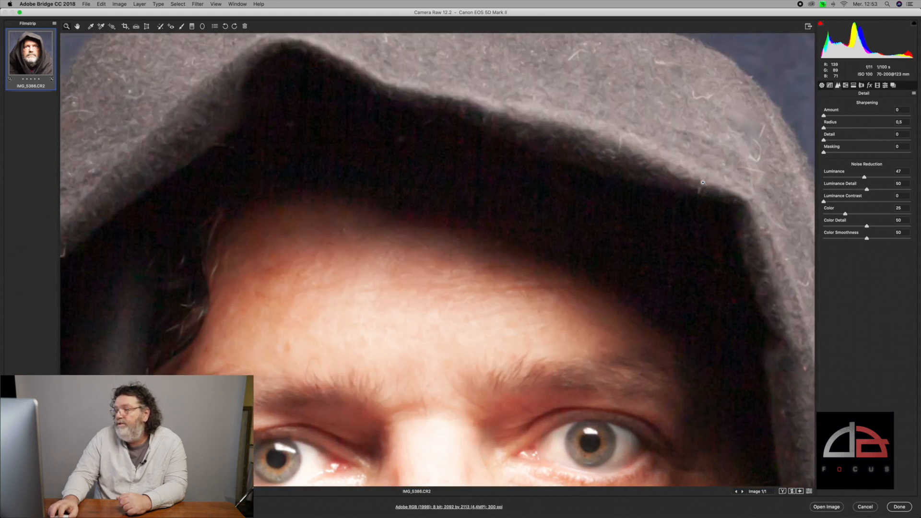
- Set the Luminance noise reduction to 72 and Luminance Detail to 60, then try Luminance Contrast at 100 and return it to 0
{"action": "left_click_drag", "start_coordinate": [865, 177], "coordinate": [886, 178]}
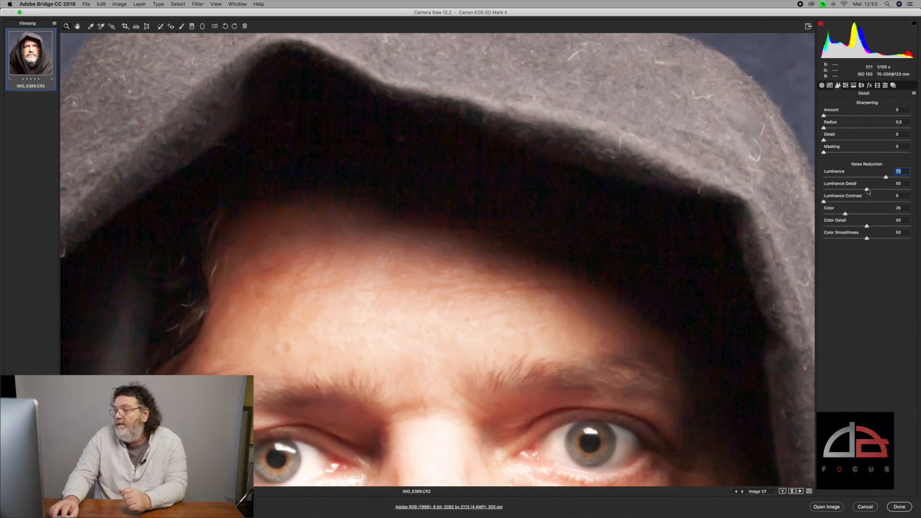
{"action": "left_click_drag", "start_coordinate": [867, 190], "coordinate": [919, 196]}
{"action": "left_click_drag", "start_coordinate": [910, 189], "coordinate": [877, 190]}
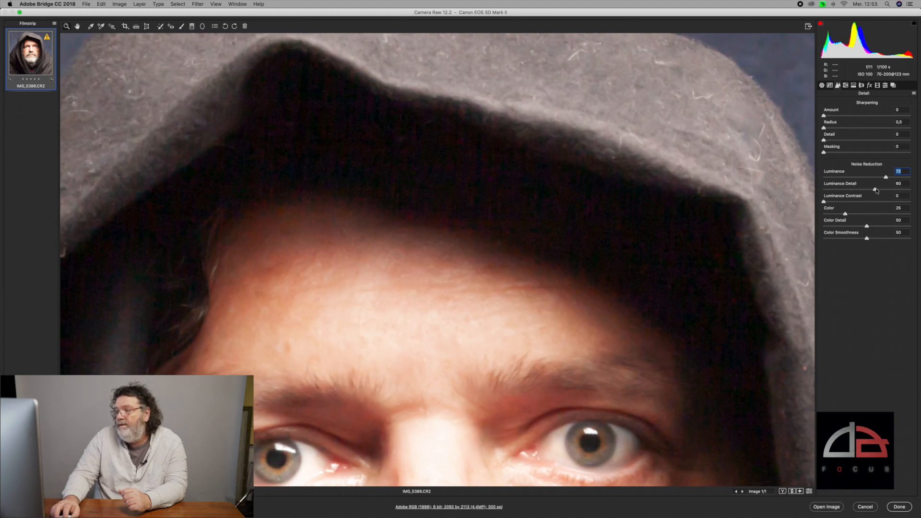
{"action": "mouse_move", "coordinate": [824, 202]}
{"action": "left_mouse_down"}
{"action": "mouse_move", "coordinate": [898, 203]}
{"action": "mouse_move", "coordinate": [831, 200]}
{"action": "left_mouse_up"}
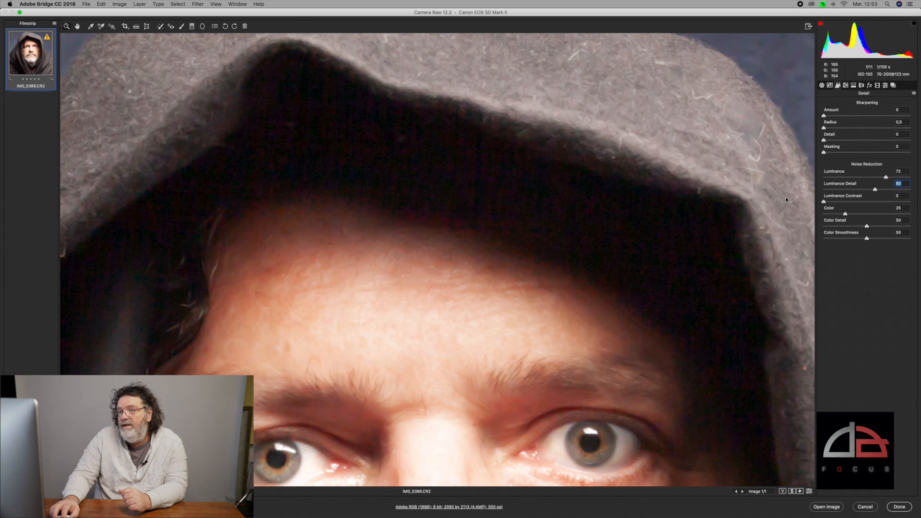
{"action": "left_click_drag", "start_coordinate": [895, 203], "coordinate": [920, 202]}
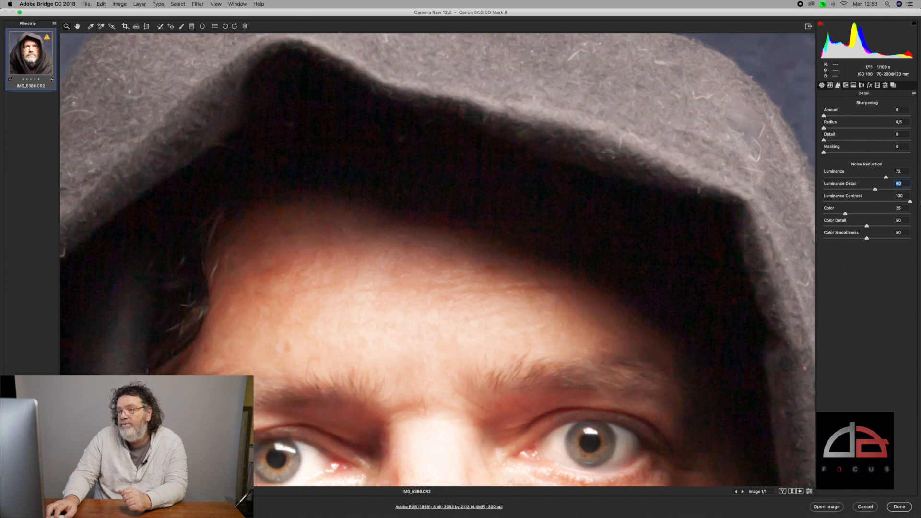
{"action": "left_click_drag", "start_coordinate": [913, 202], "coordinate": [825, 200]}
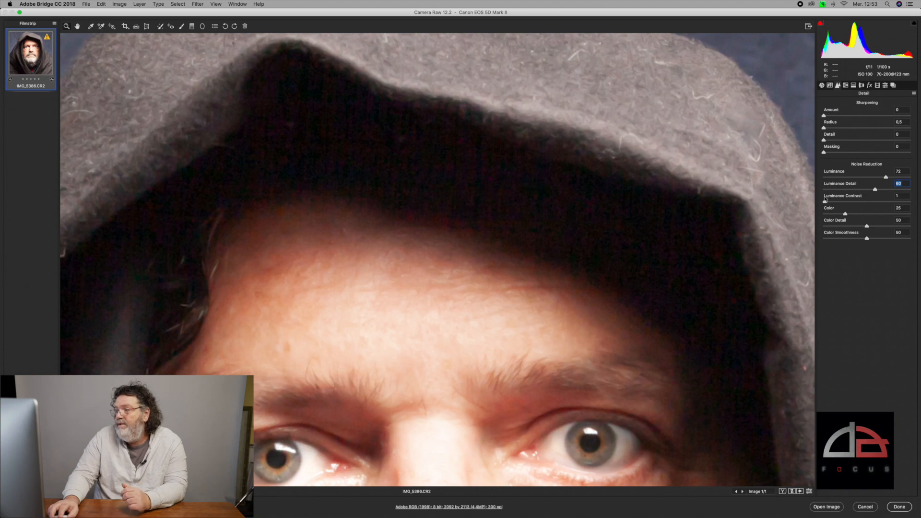
{"action": "left_click", "coordinate": [825, 201]}
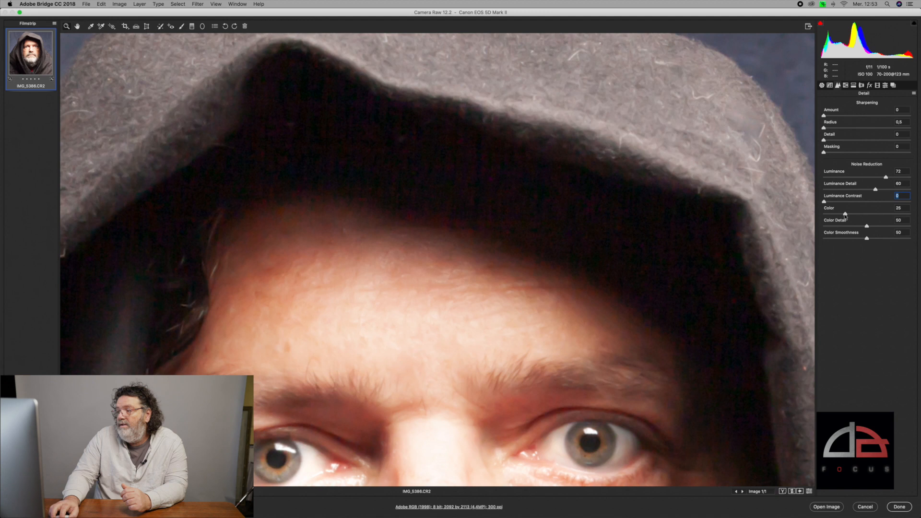
- Set the Color noise reduction to 85 and Color Detail to 49, then try Color Smoothness near zero and slightly above its midpoint
{"action": "left_click_drag", "start_coordinate": [845, 216], "coordinate": [780, 226]}
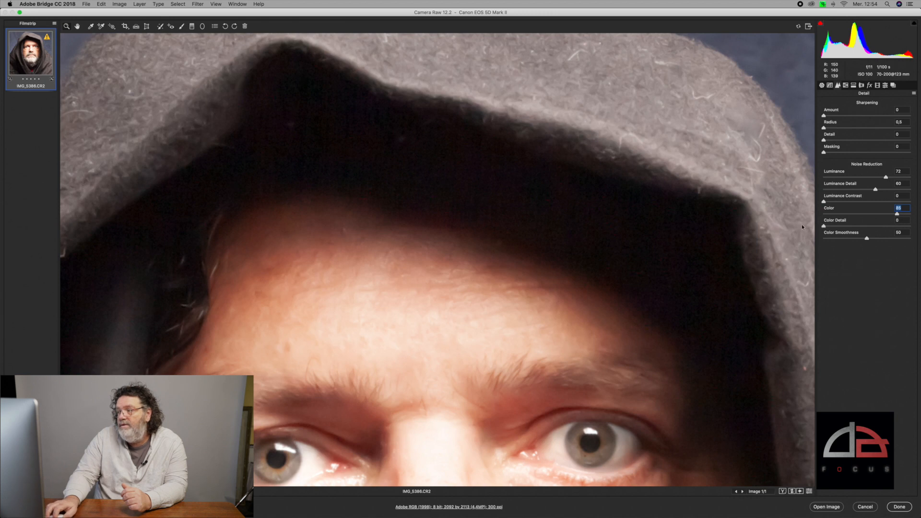
{"action": "left_click", "coordinate": [866, 226]}
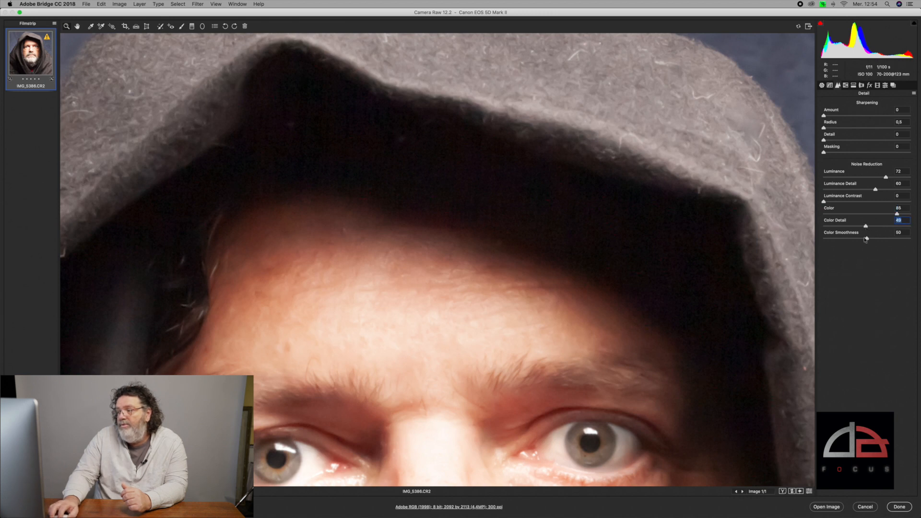
{"action": "left_click_drag", "start_coordinate": [867, 239], "coordinate": [829, 238]}
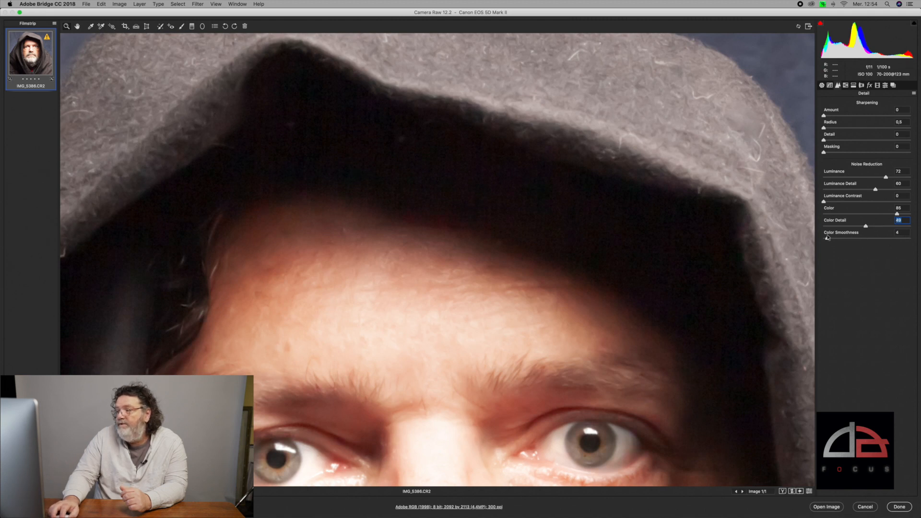
{"action": "left_click", "coordinate": [864, 239]}
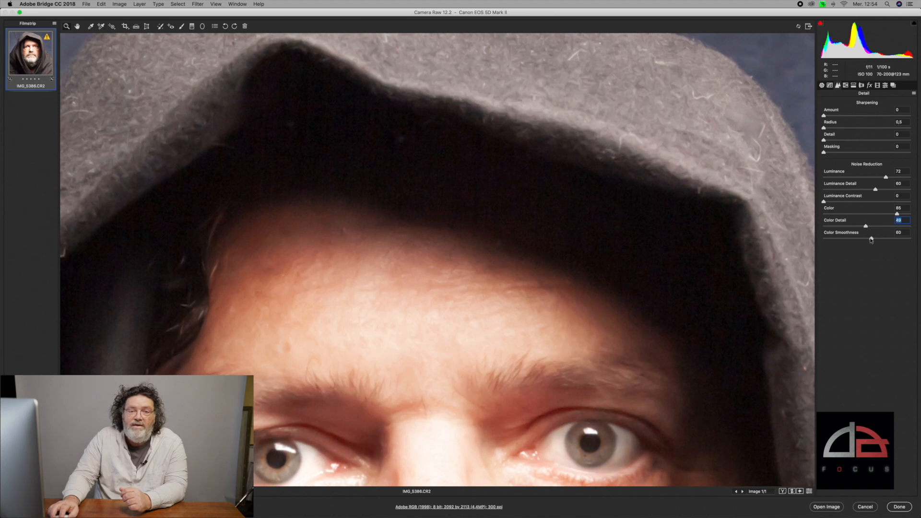
- Reset the Color noise reduction and the Luminance Detail to 0
{"action": "left_click_drag", "start_coordinate": [864, 239], "coordinate": [819, 228]}
{"action": "left_click_drag", "start_coordinate": [897, 214], "coordinate": [822, 216]}
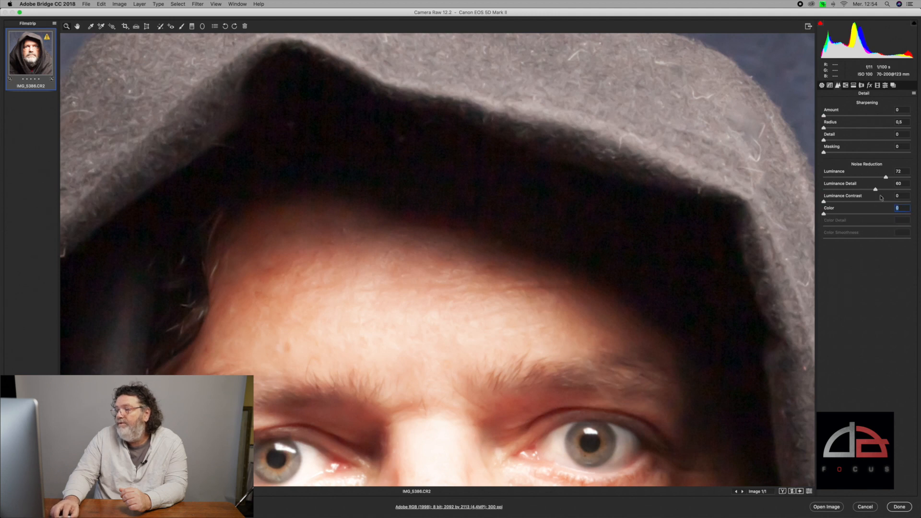
{"action": "left_click_drag", "start_coordinate": [876, 189], "coordinate": [806, 189]}
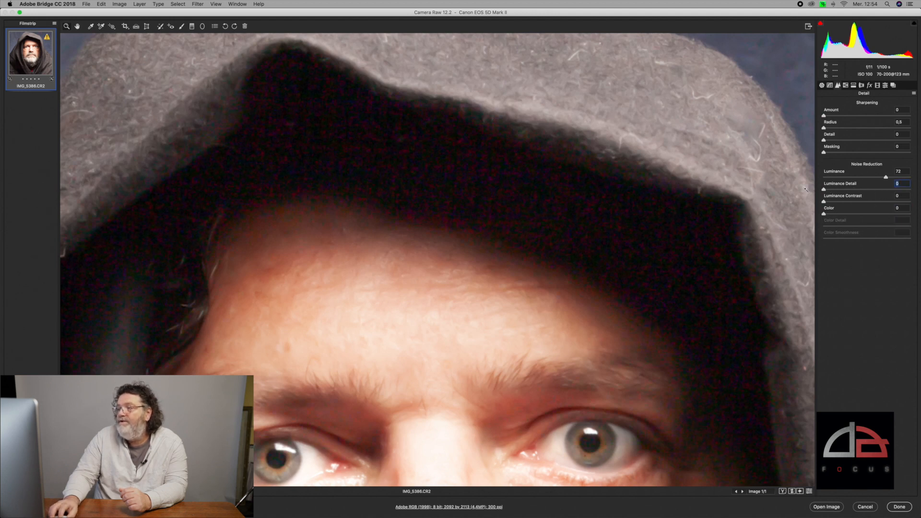
- Lower the Exposure in the Basic settings to +0,60 with the whole portrait in view
{"action": "left_click", "coordinate": [822, 86]}
{"action": "left_click_drag", "start_coordinate": [888, 181], "coordinate": [879, 181]}
{"action": "key", "text": "super+0"}
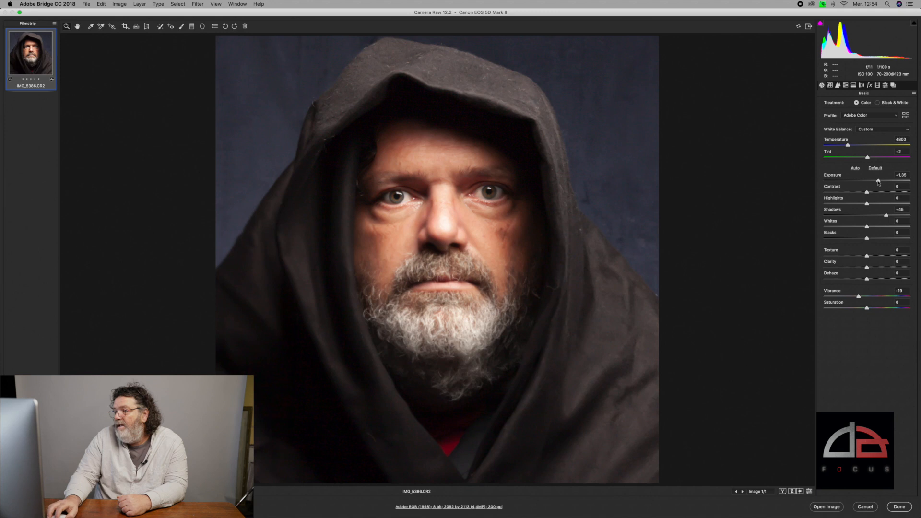
{"action": "left_click_drag", "start_coordinate": [874, 183], "coordinate": [871, 182]}
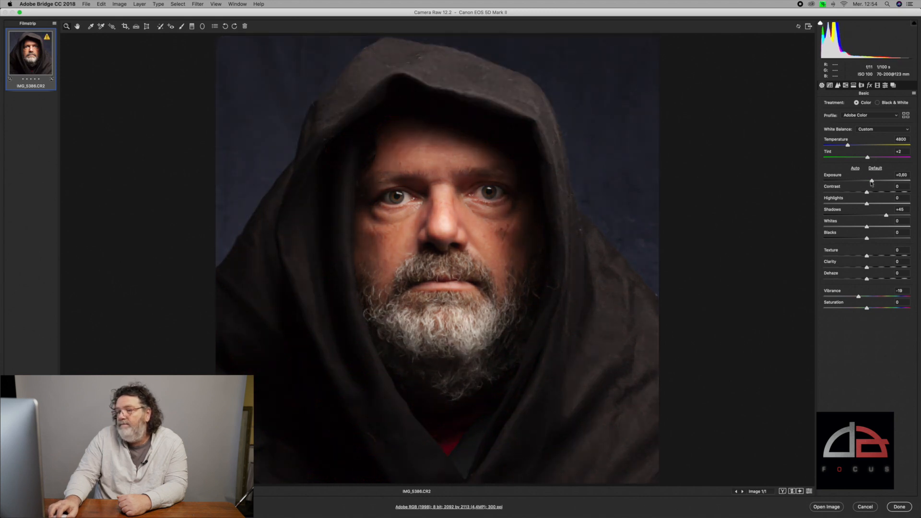
- Open the Luminance noise reduction value for editing in the Detail settings
{"action": "left_click", "coordinate": [838, 86]}
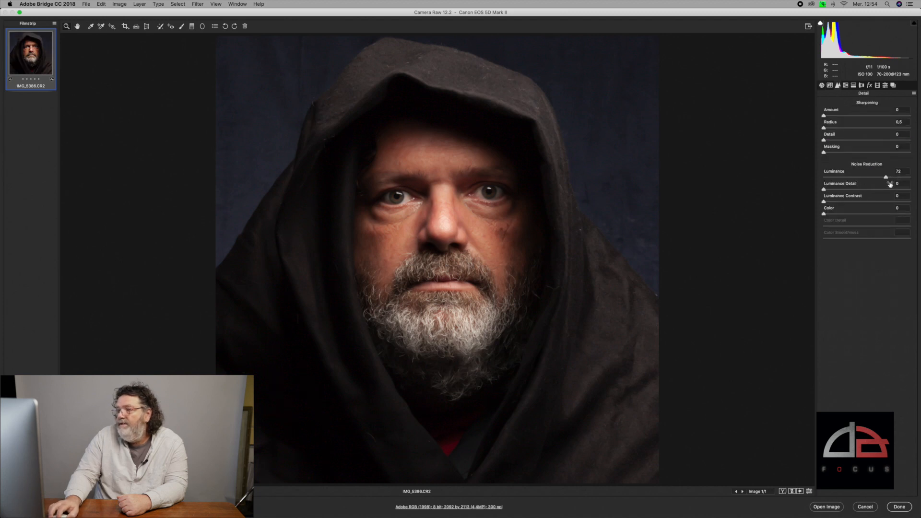
{"action": "double_click", "coordinate": [886, 178]}
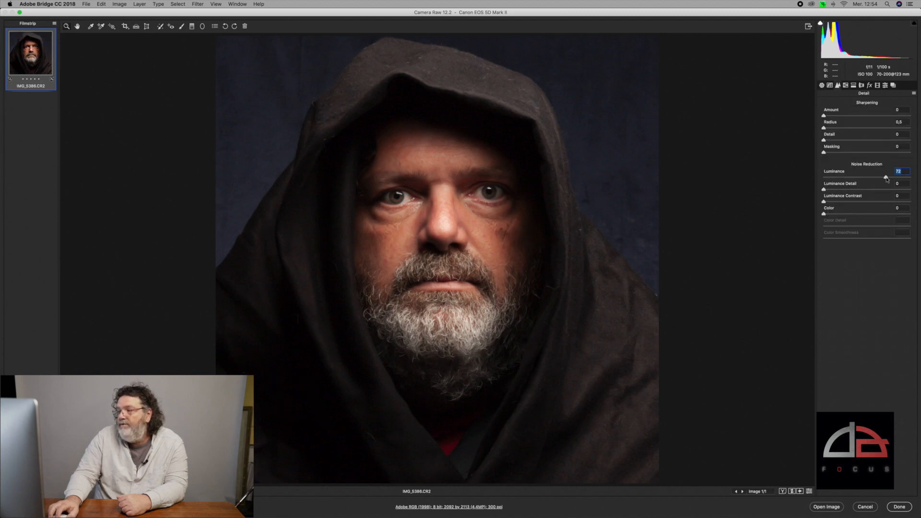